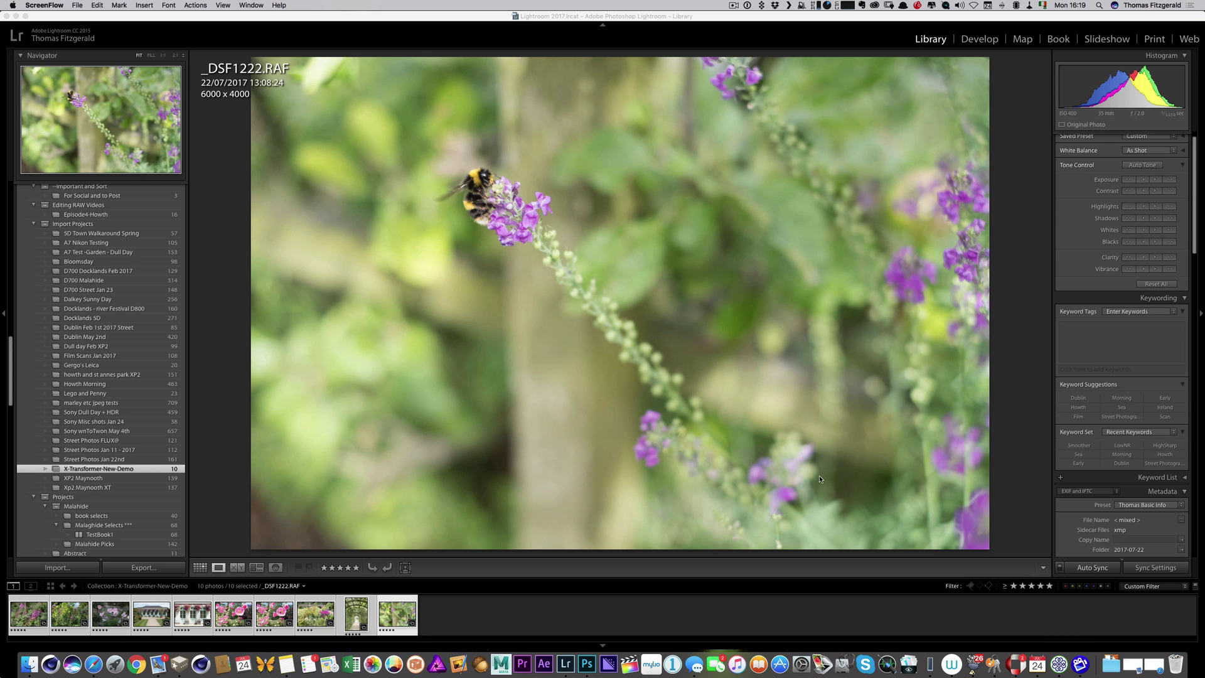
# Step: Switch to Iridient X-Transformer and locate its command for installing the Lightroom plug-in
pyautogui.click(1059, 664)
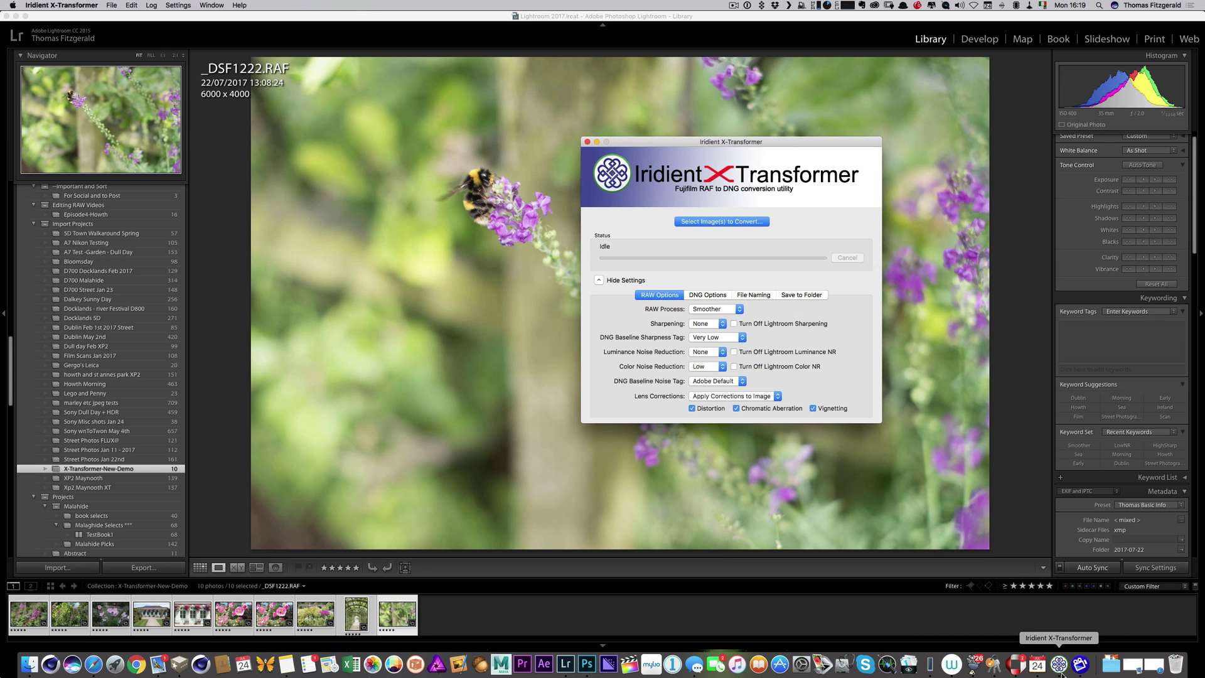
pyautogui.moveTo(788, 148); pyautogui.dragTo(491, 158)
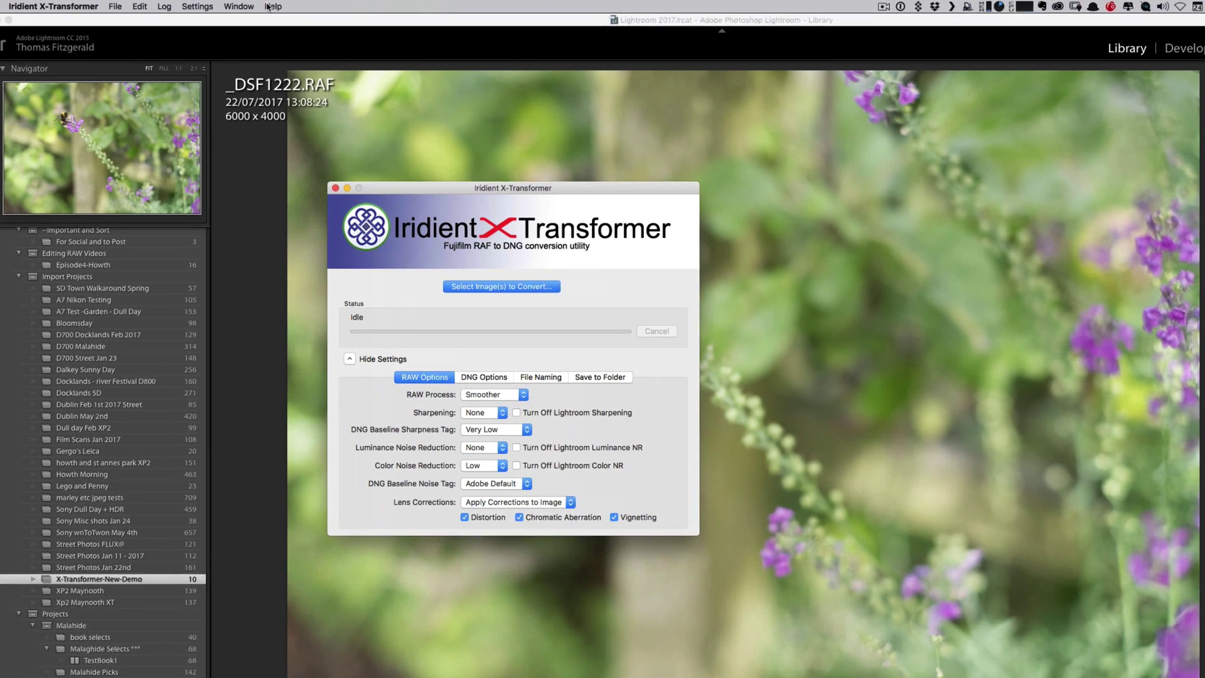
pyautogui.click(236, 5)
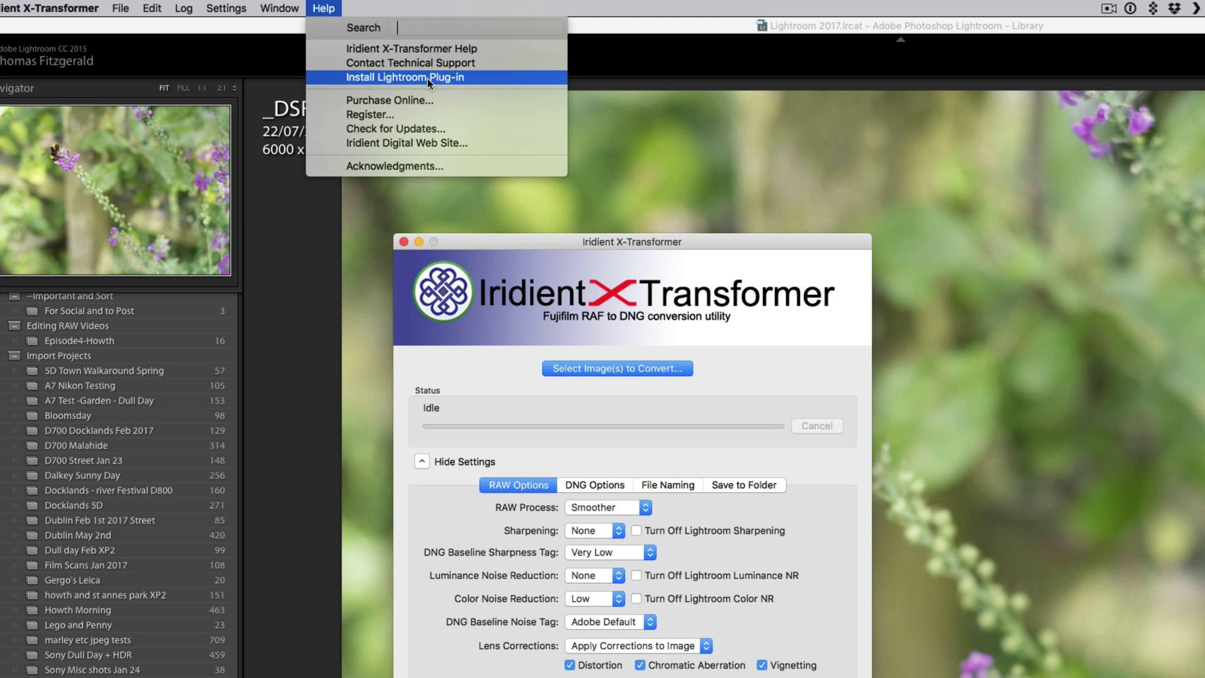
pyautogui.click(331, 5)
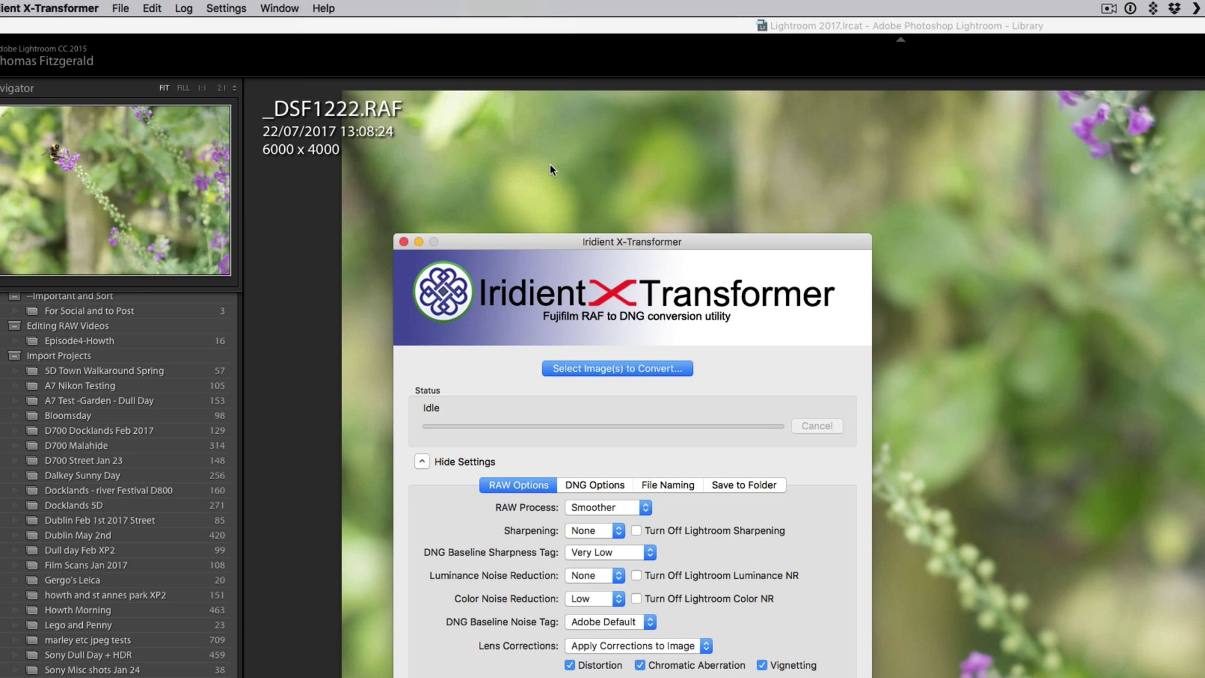
# Step: Return to Lightroom and launch Iridient X-Transformer for settings changes through its plug-in extras
pyautogui.click(517, 127)
pyautogui.click(519, 125)
pyautogui.click(519, 125)
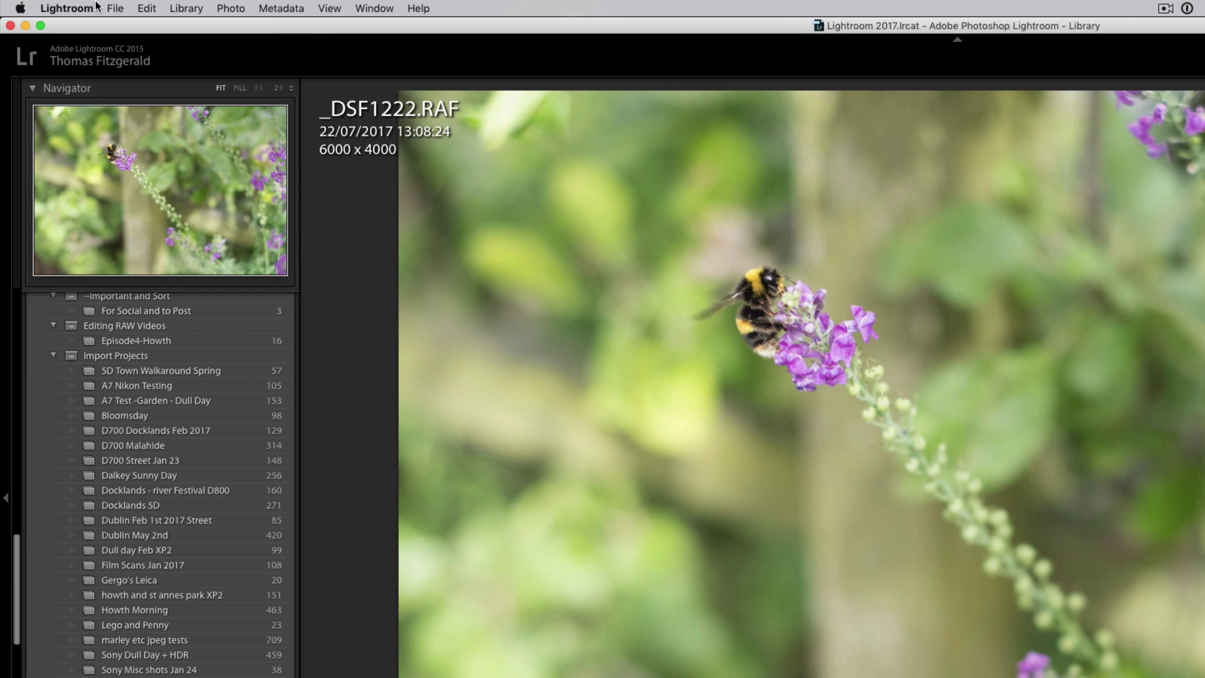
pyautogui.click(39, 6)
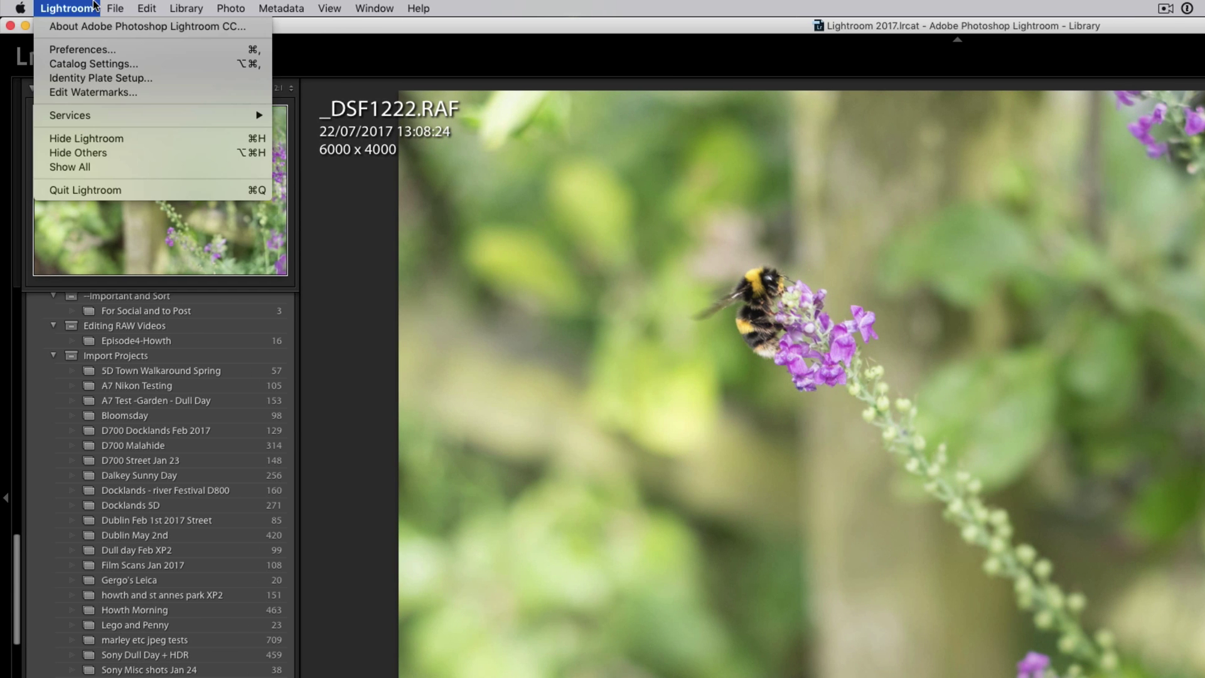
pyautogui.moveTo(123, 8)
pyautogui.moveTo(186, 295)
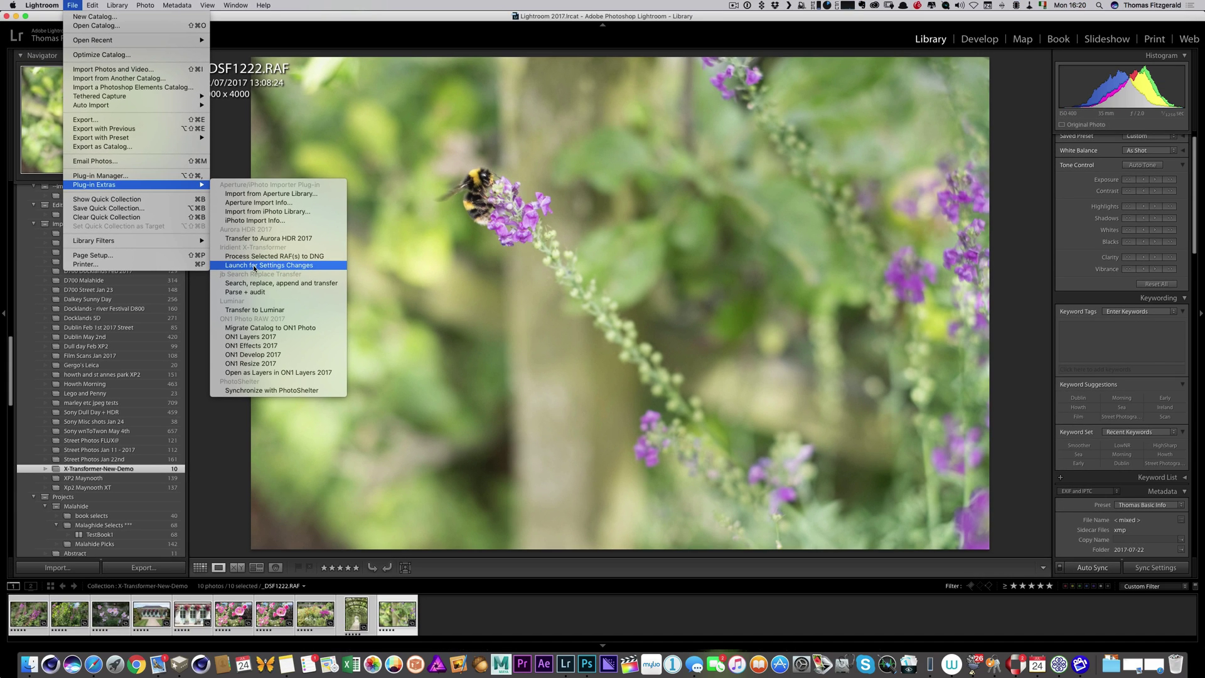
pyautogui.click(254, 266)
pyautogui.click(261, 268)
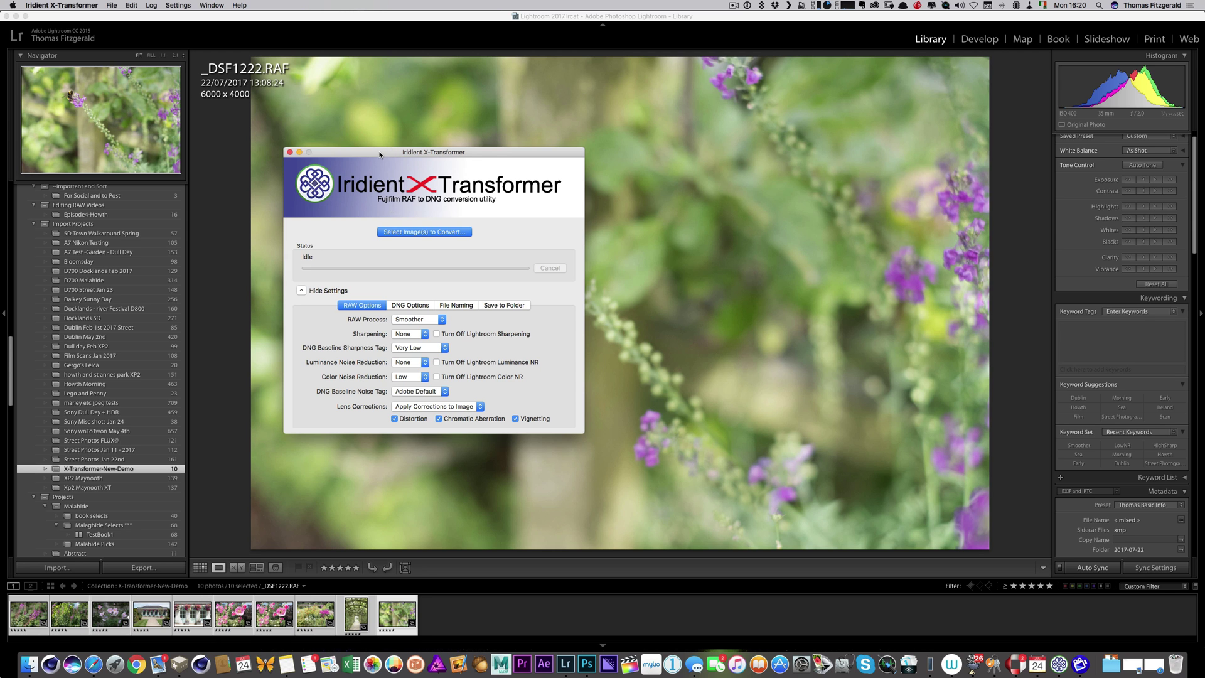
# Step: Set the lens corrections in the RAW options to Include as DNG Metadata
pyautogui.moveTo(378, 152); pyautogui.dragTo(587, 184)
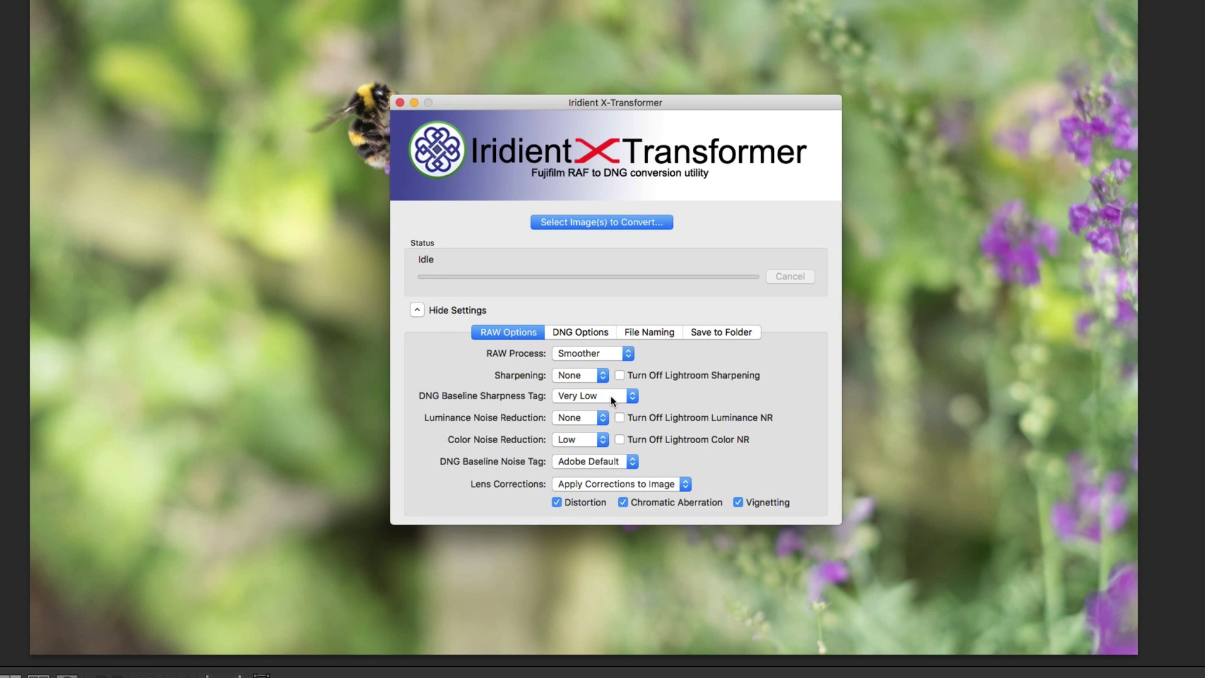
pyautogui.moveTo(522, 101); pyautogui.dragTo(645, 85)
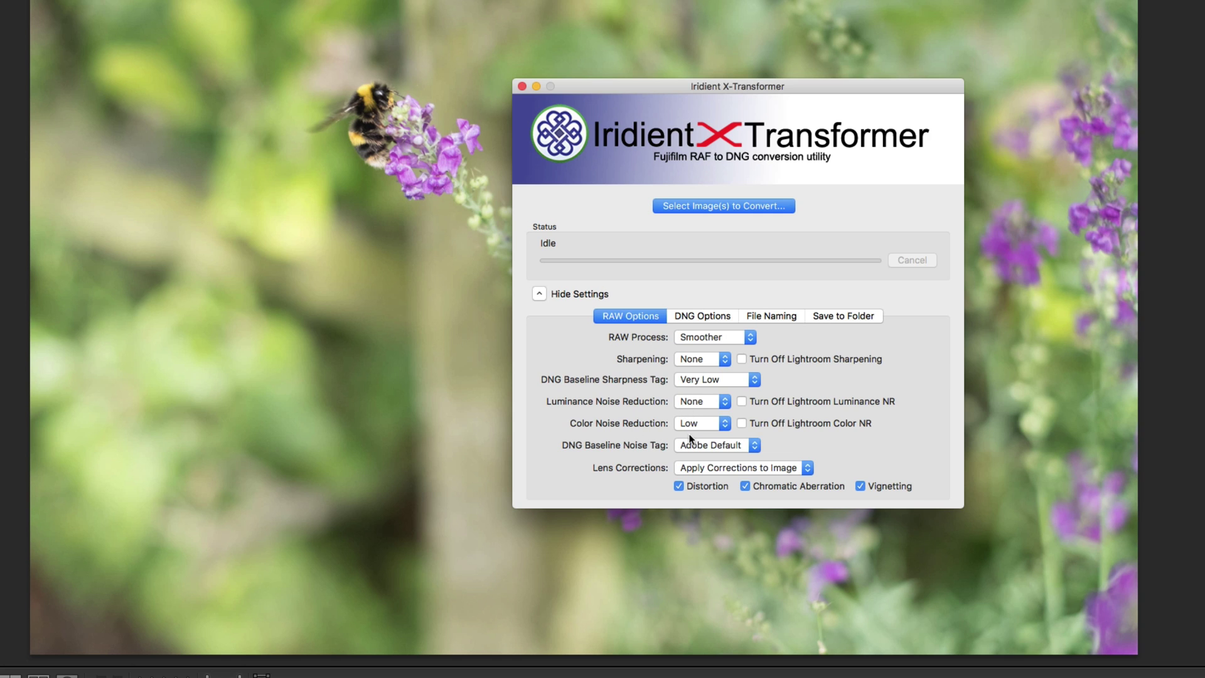
pyautogui.click(718, 472)
pyautogui.click(725, 456)
# Step: Clear the appended XMP keywords in the DNG options
pyautogui.click(713, 318)
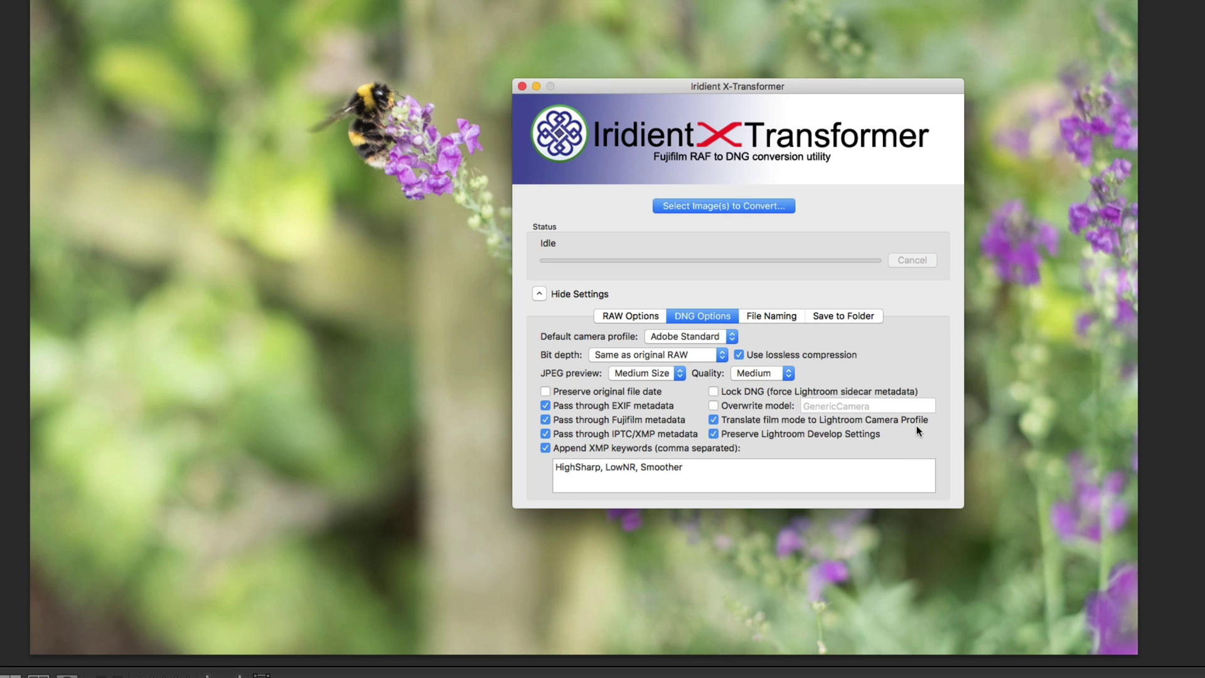
pyautogui.doubleClick(750, 473)
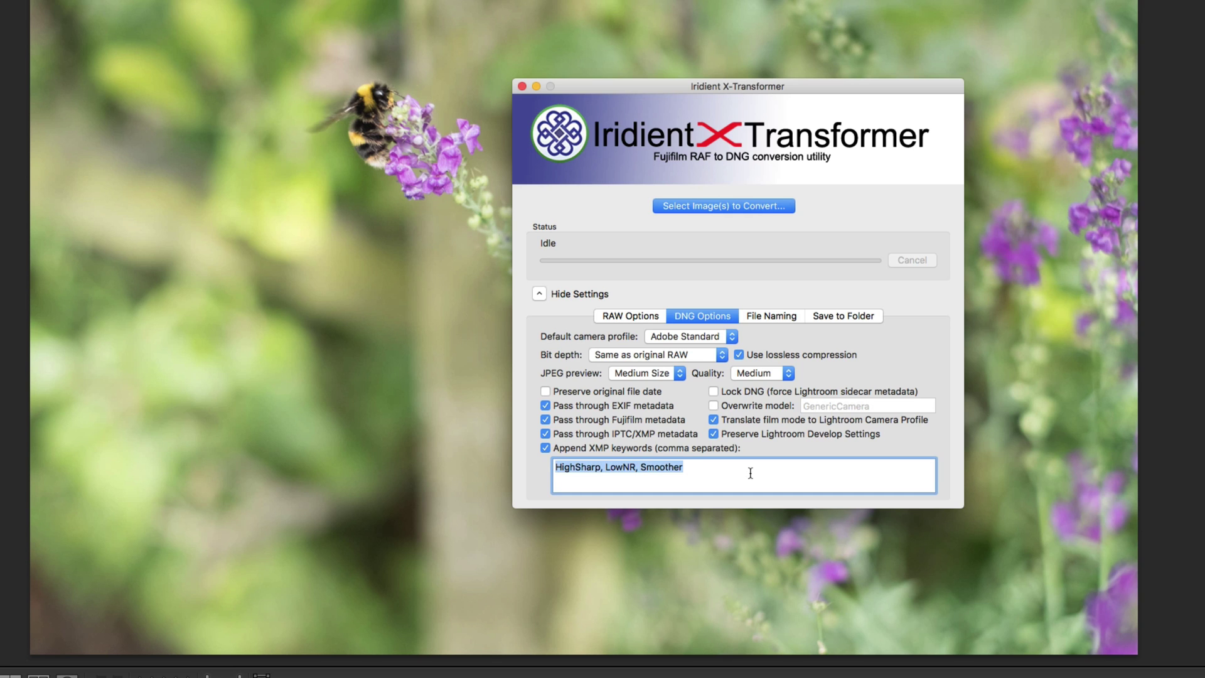
pyautogui.press('BackSpace')
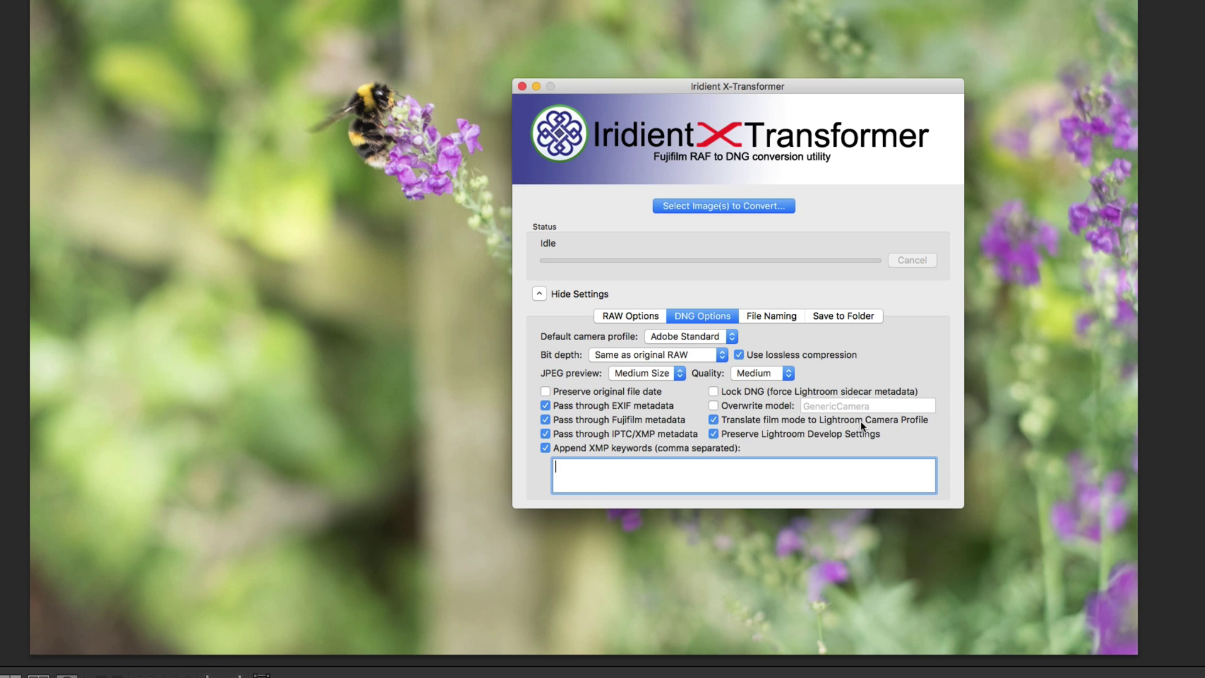
# Step: Review the default camera profile choices in the DNG options and return to the RAW options
pyautogui.click(653, 333)
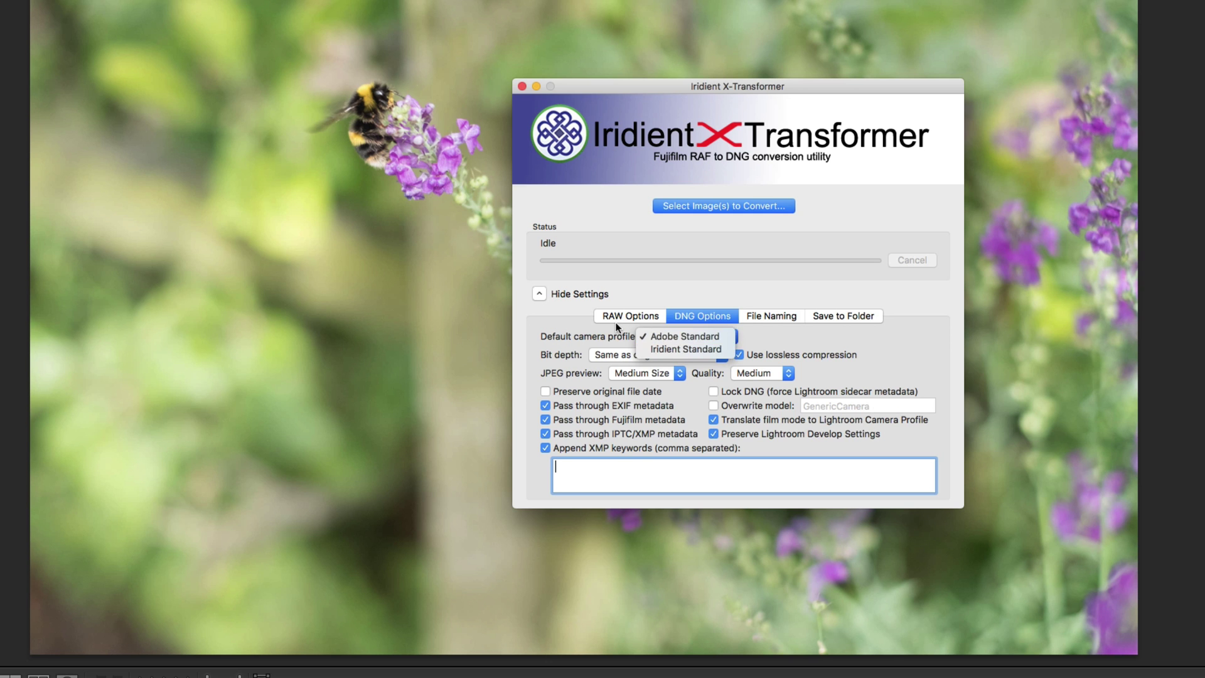
pyautogui.click(664, 321)
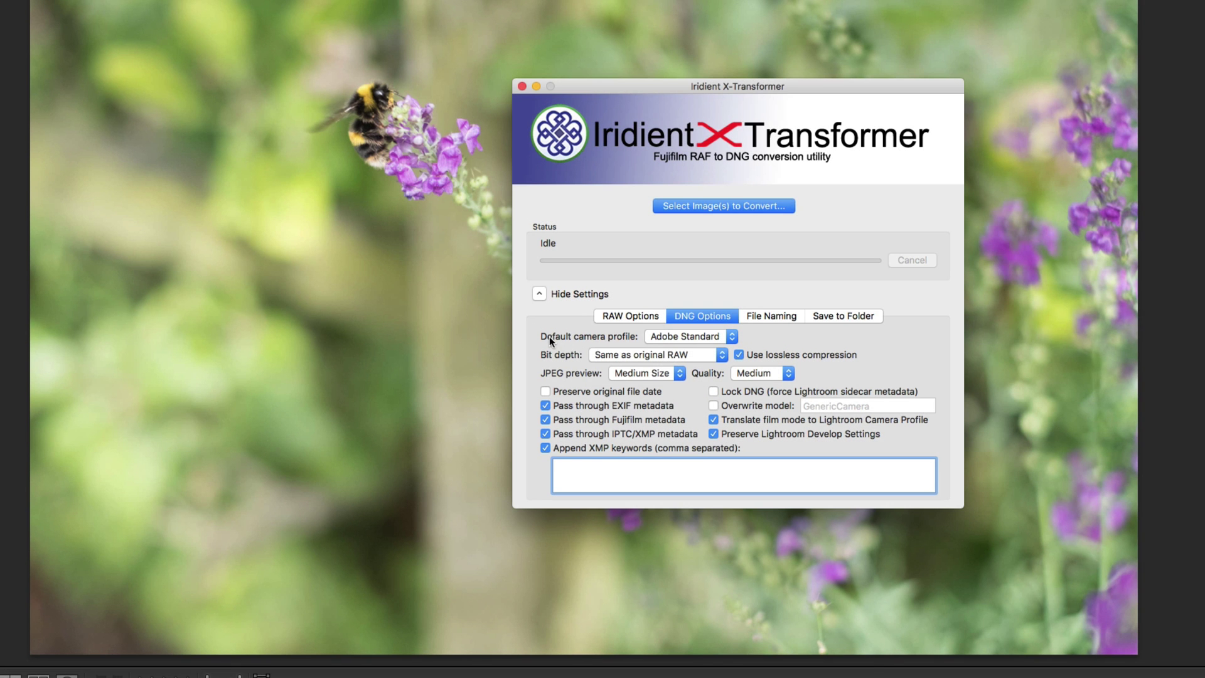
pyautogui.click(679, 337)
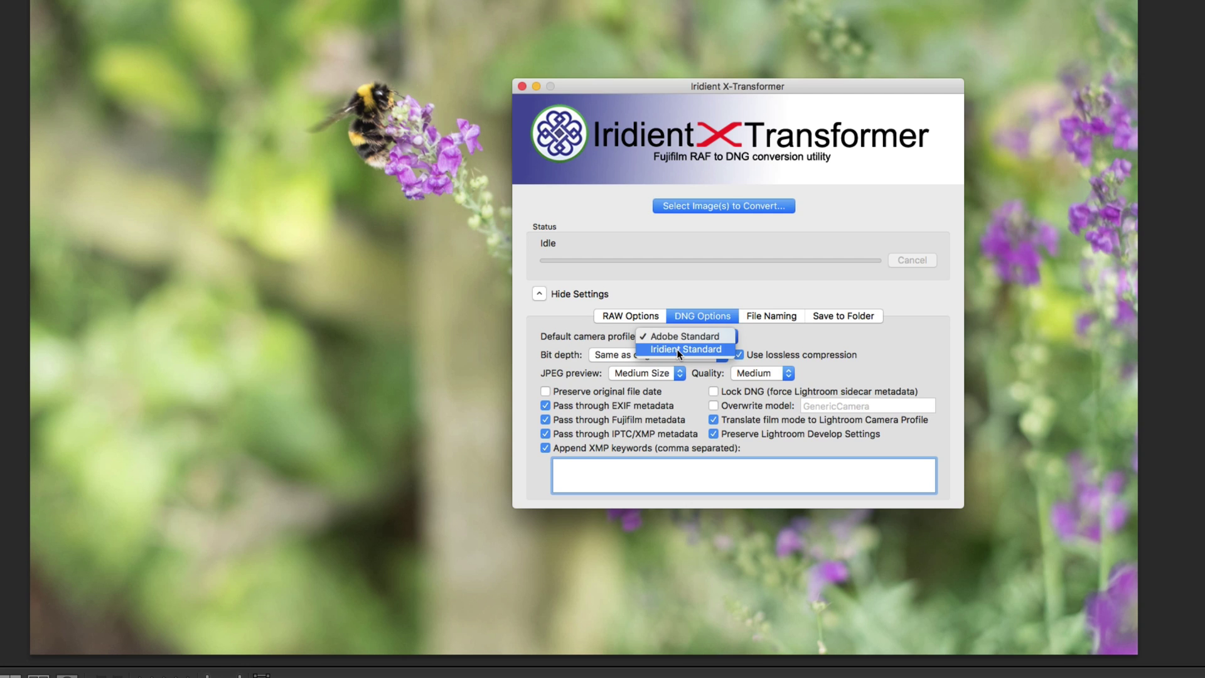
pyautogui.click(588, 387)
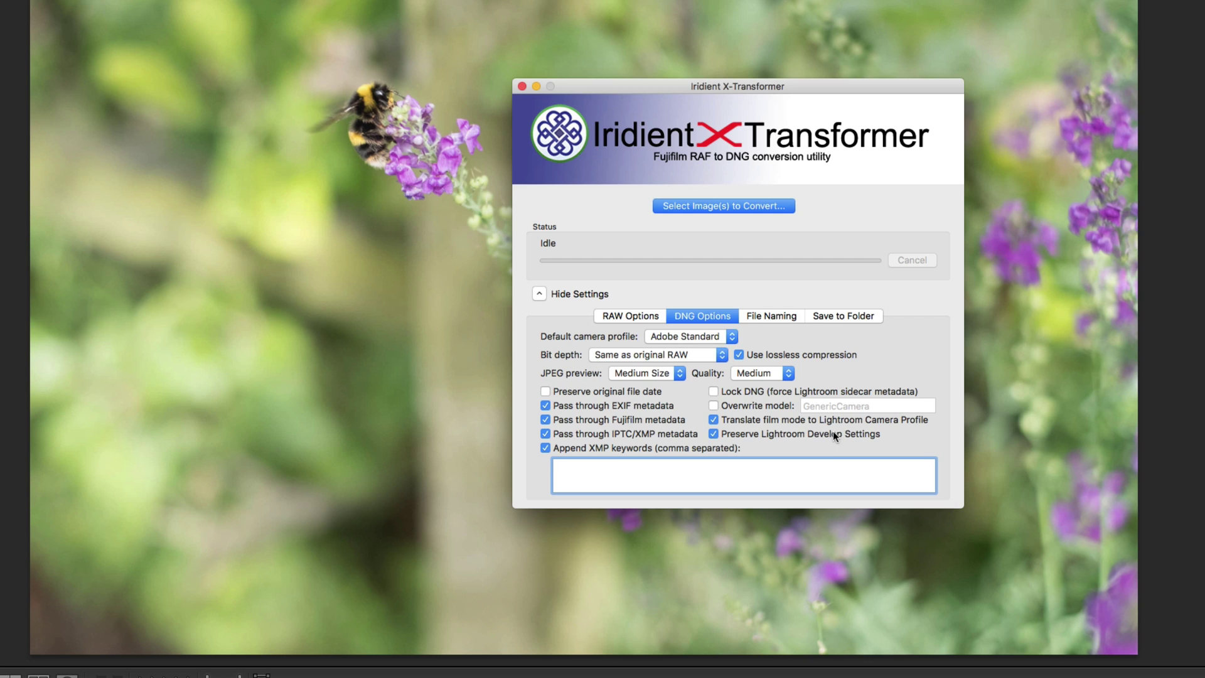
pyautogui.click(608, 319)
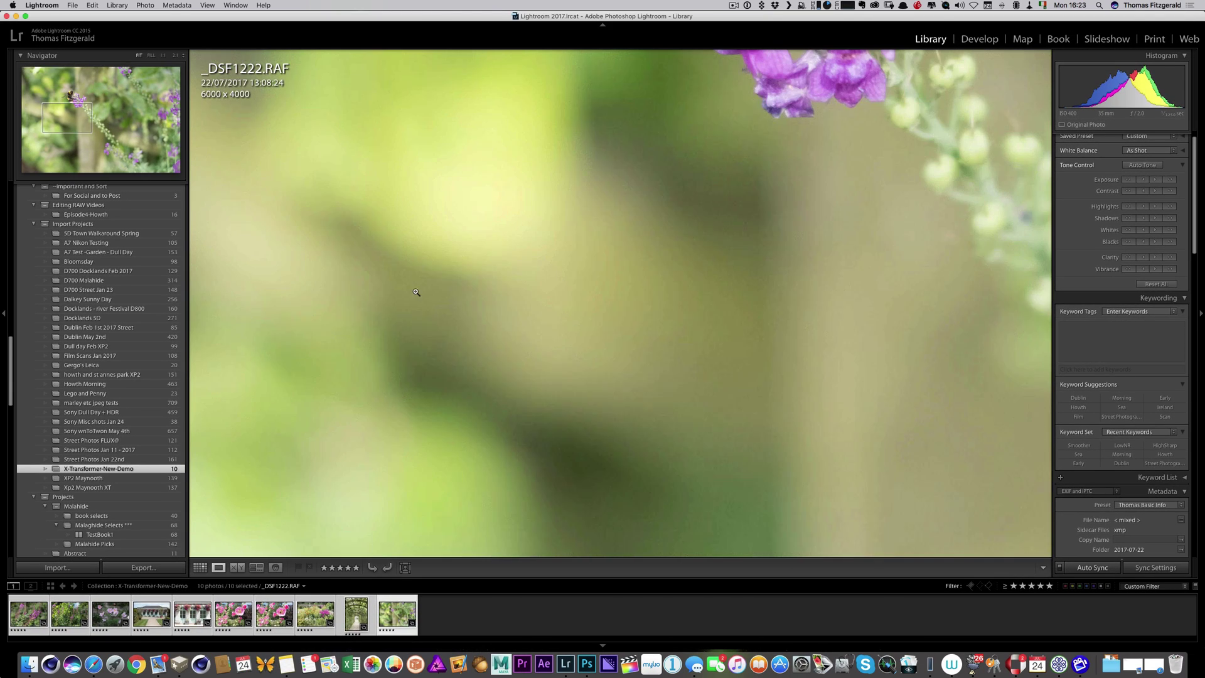
# Step: Switch to Lightroom and inspect the Camera Calibration profiles offered for _DSF1222.RAF in the Develop module
pyautogui.click(416, 292)
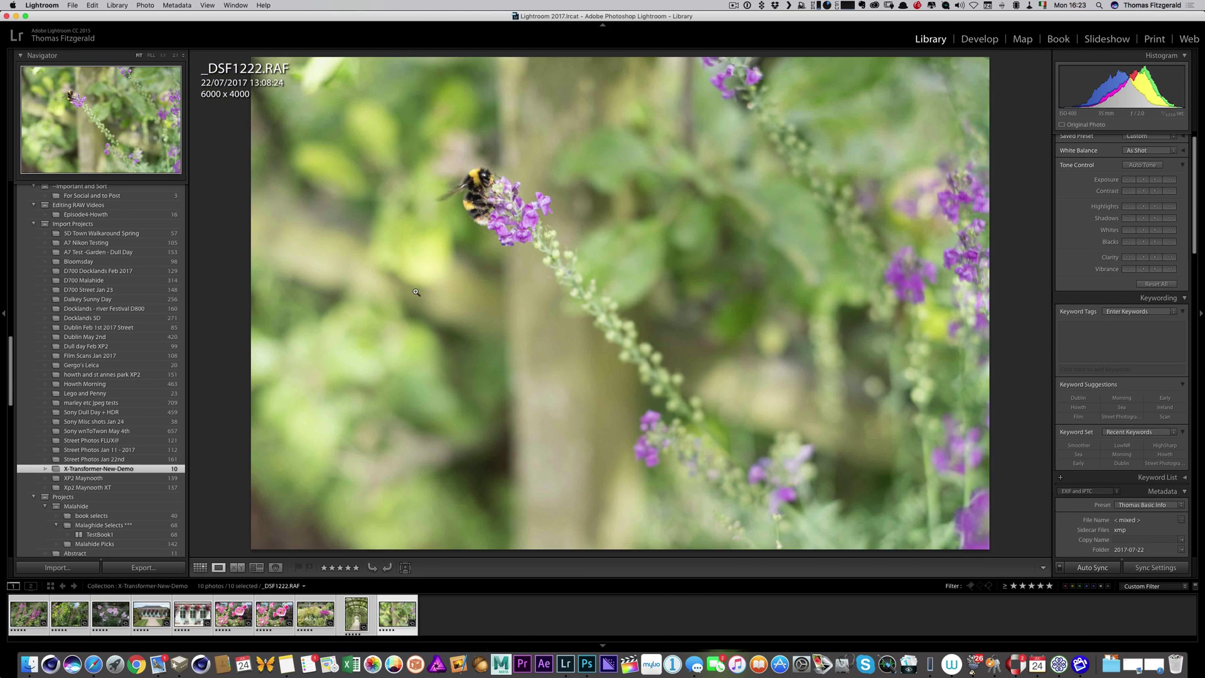
pyautogui.click(25, 619)
pyautogui.click(476, 613)
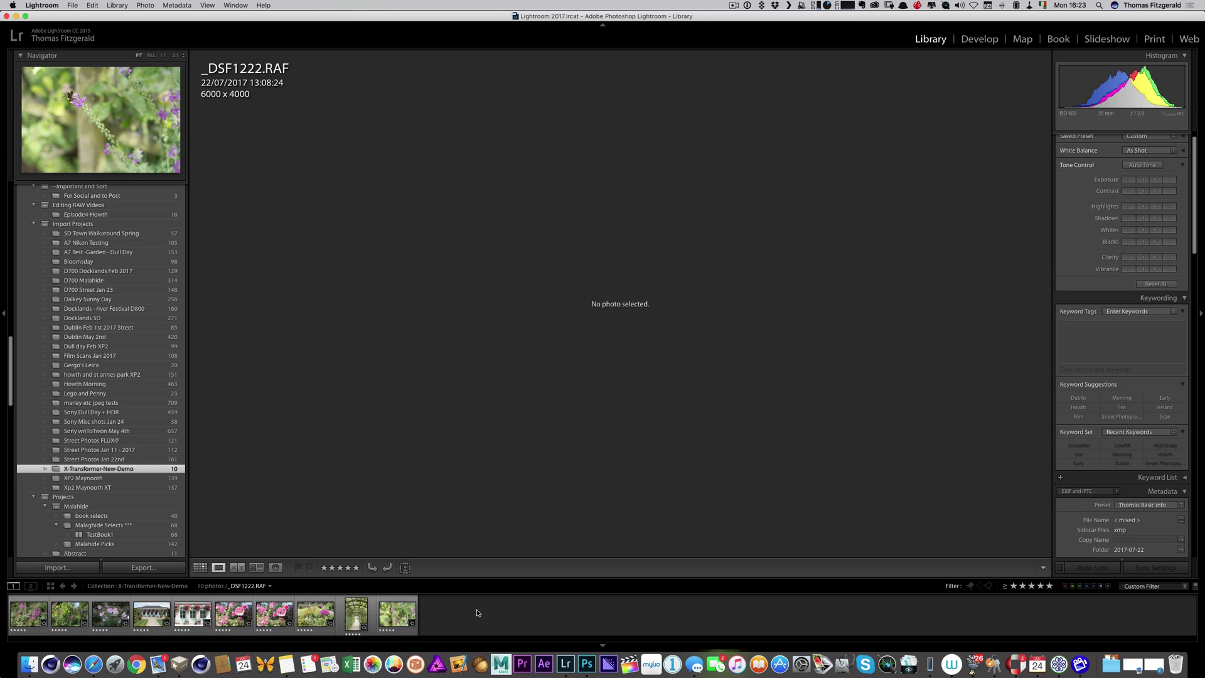
pyautogui.click(406, 621)
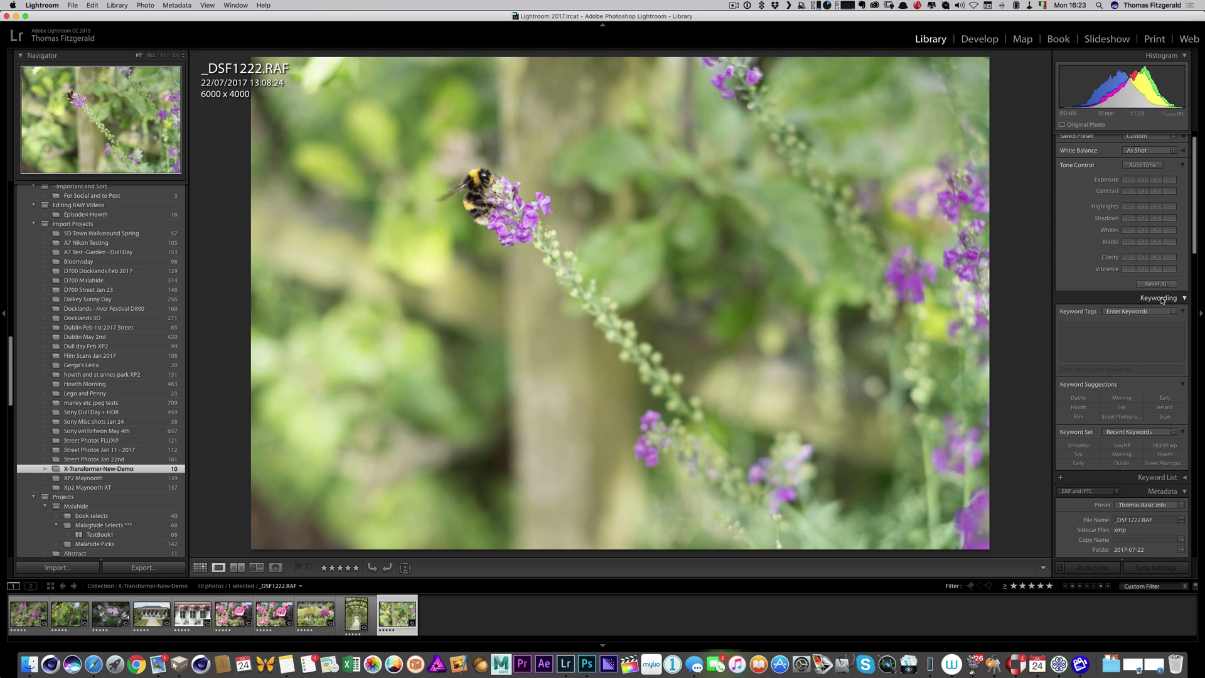
pyautogui.click(979, 39)
pyautogui.scroll(-10, 1121, 278)
pyautogui.scroll(-15, 1120, 278)
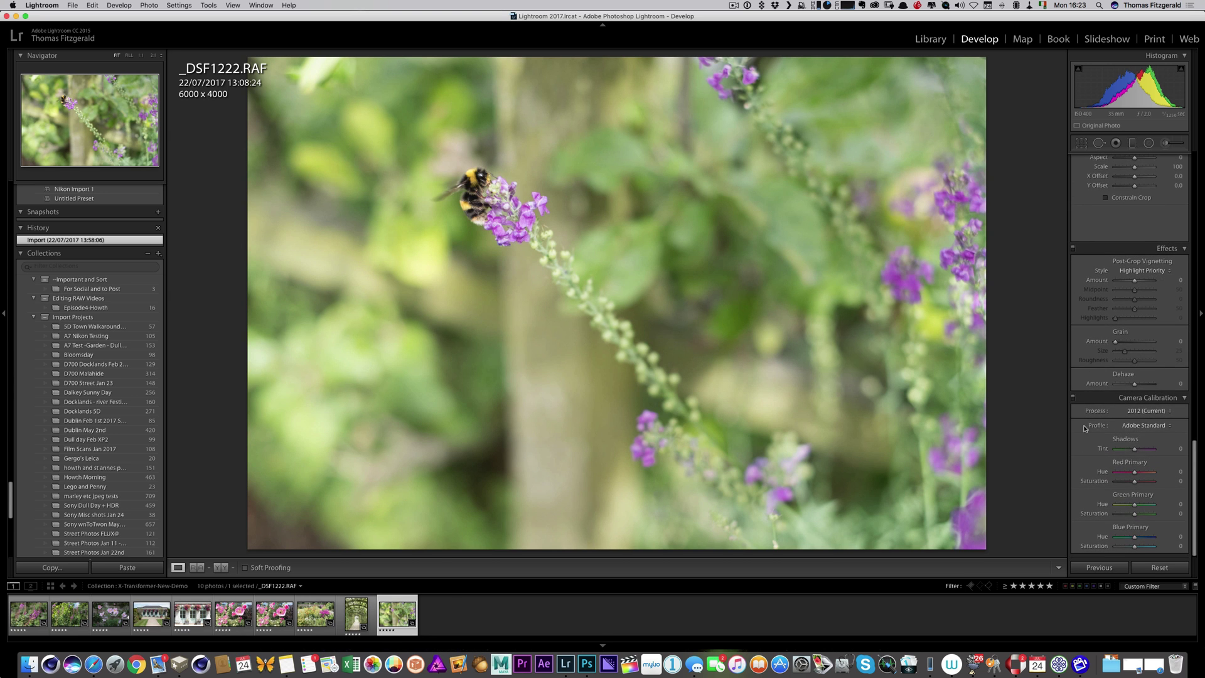
pyautogui.click(1153, 426)
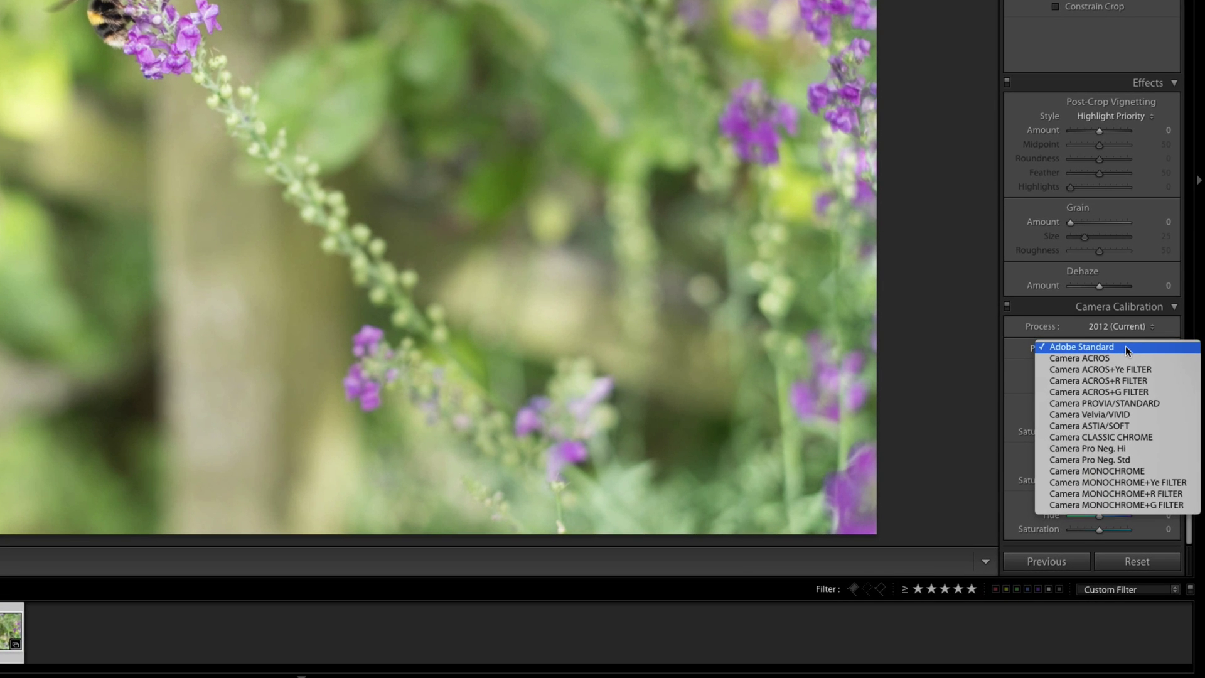
pyautogui.click(1114, 309)
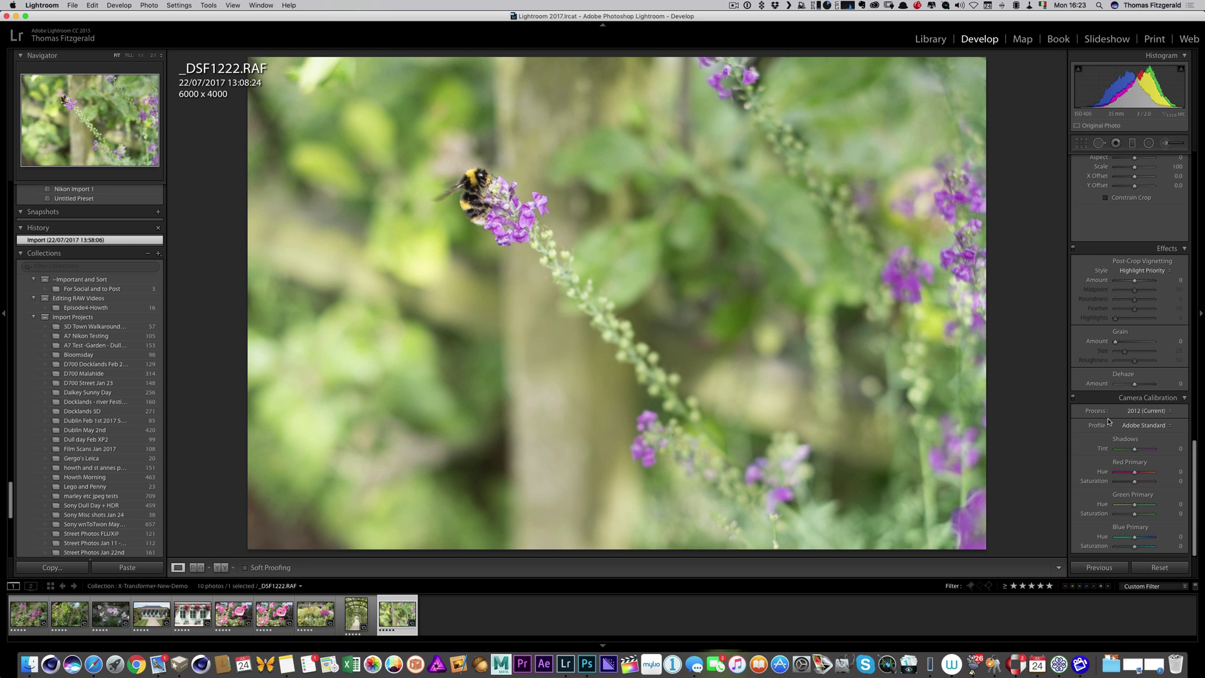
# Step: Select all photos of the X-Transformer-New-Demo collection in the Library and process the selected RAFs to DNG with the Iridient plug-in
pyautogui.click(928, 39)
pyautogui.click(459, 611)
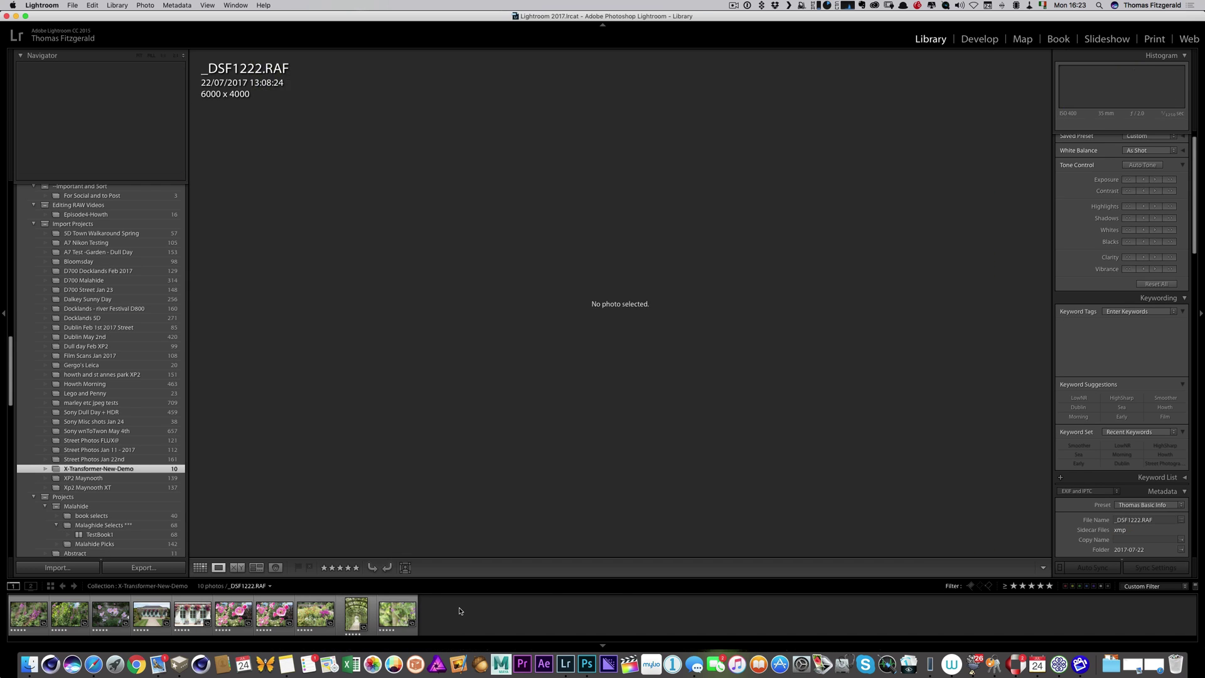
pyautogui.click(397, 614)
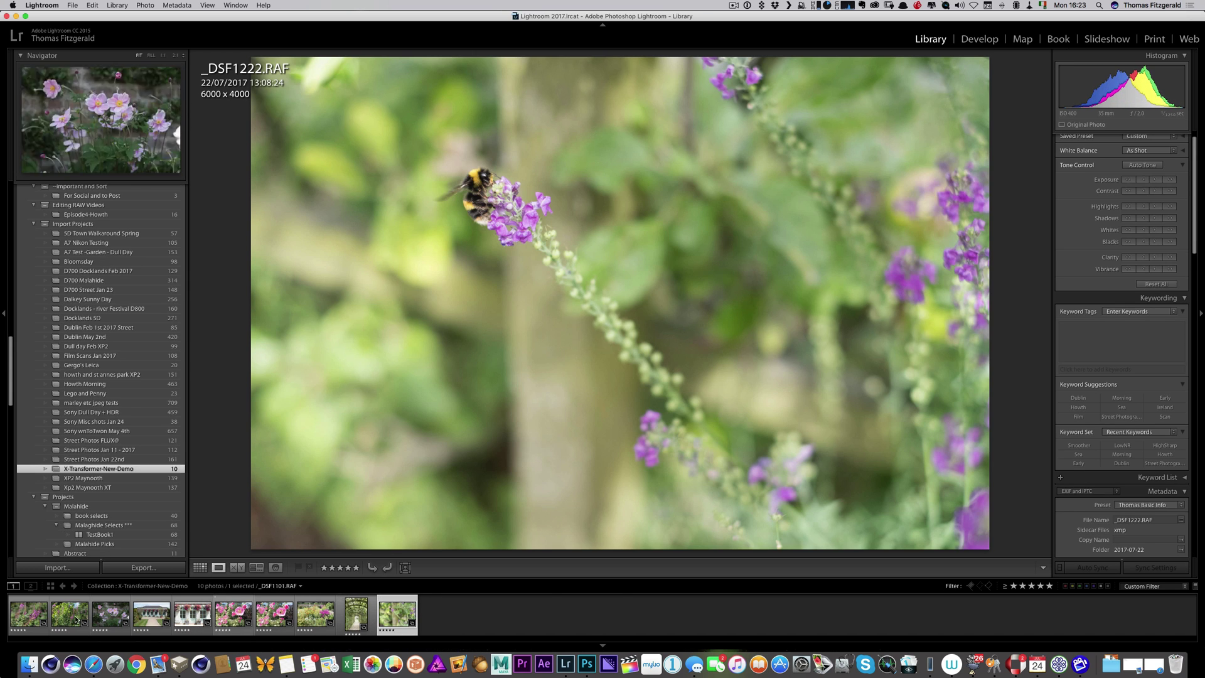
pyautogui.press('super+a')
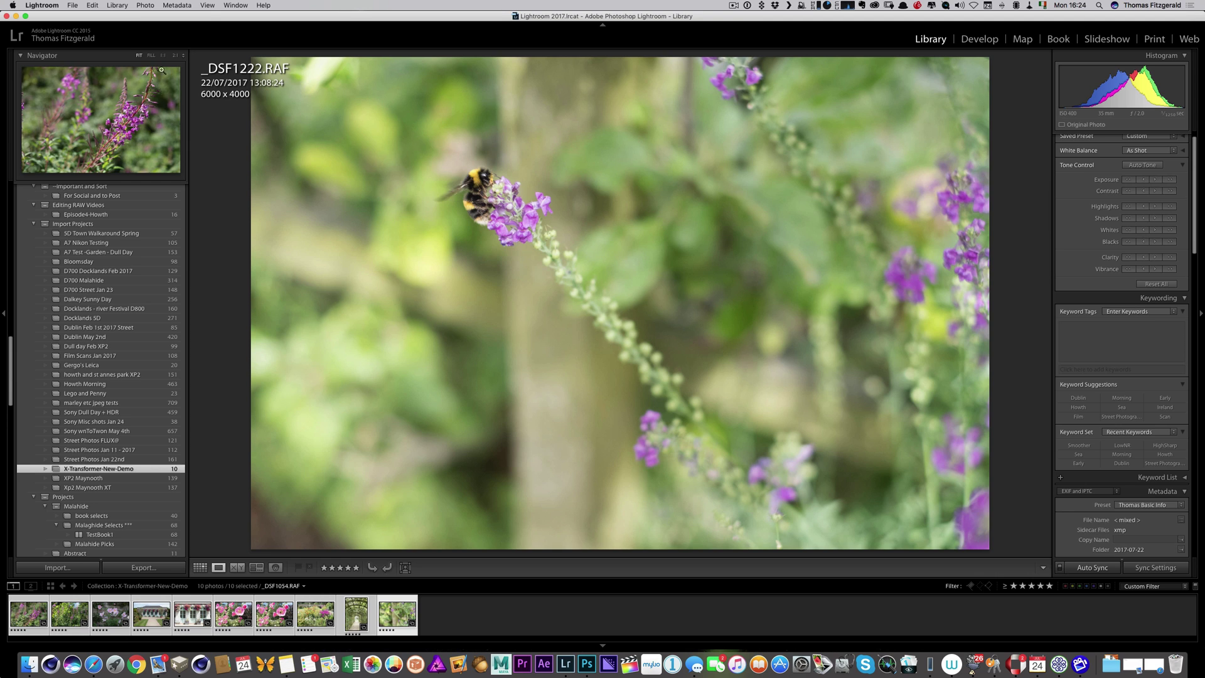
pyautogui.click(72, 5)
pyautogui.moveTo(165, 185)
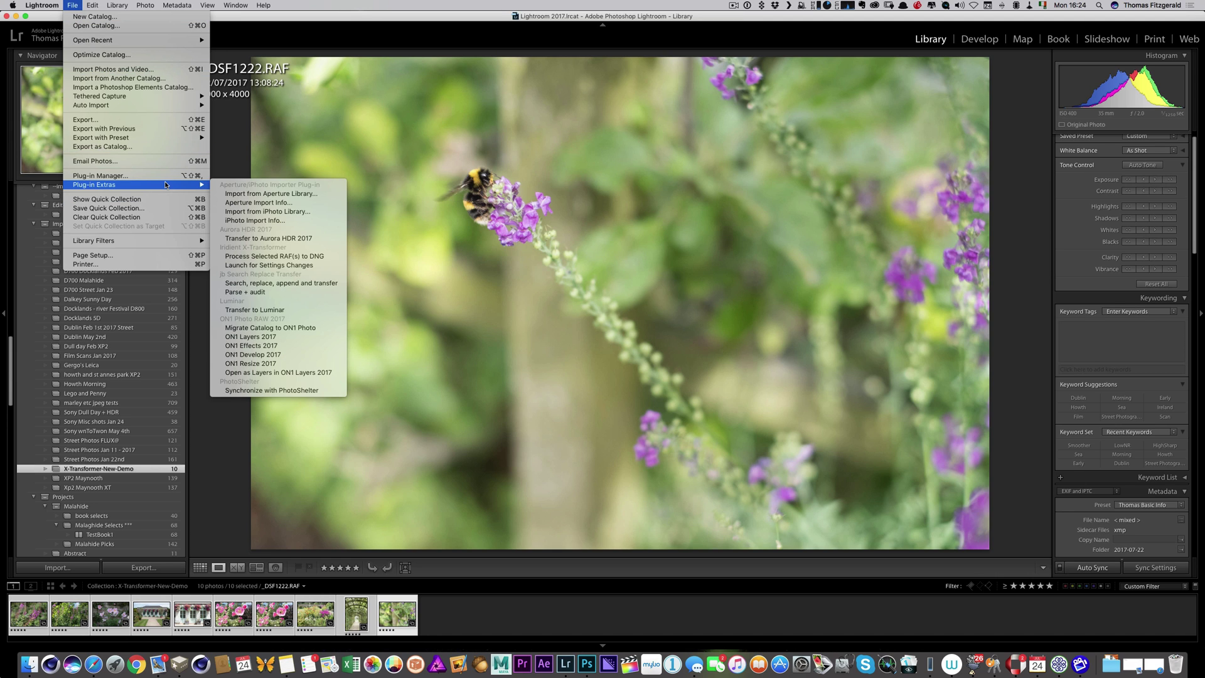
pyautogui.click(324, 257)
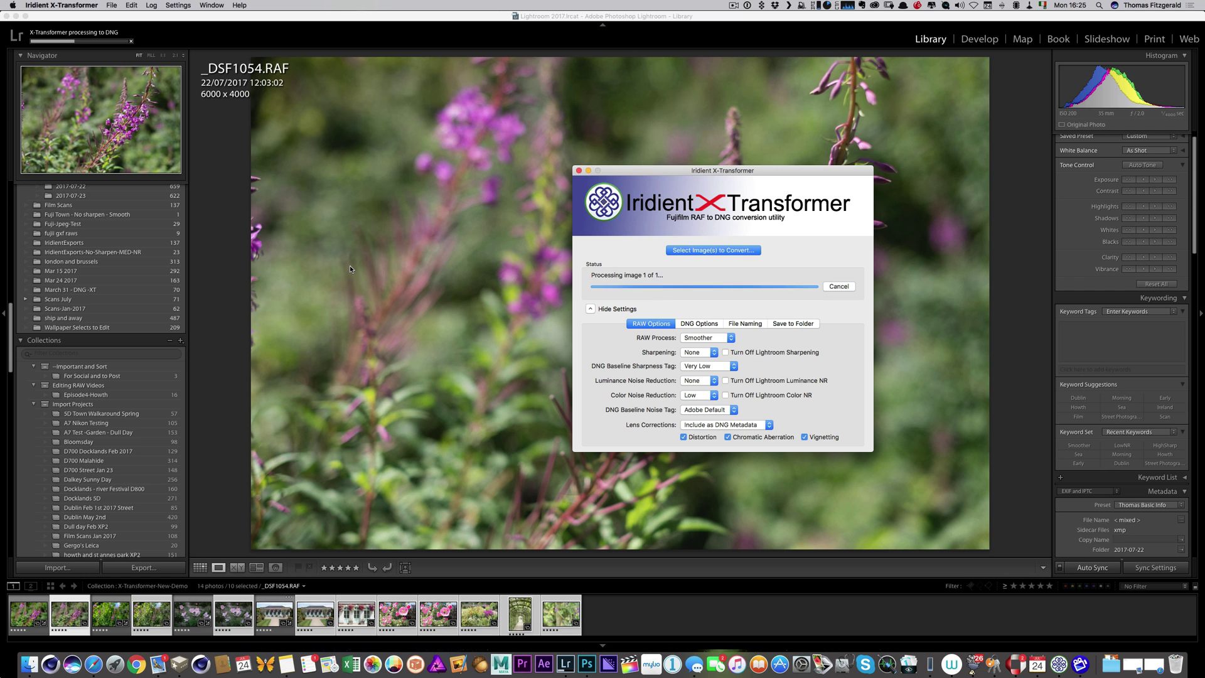
pyautogui.click(433, 240)
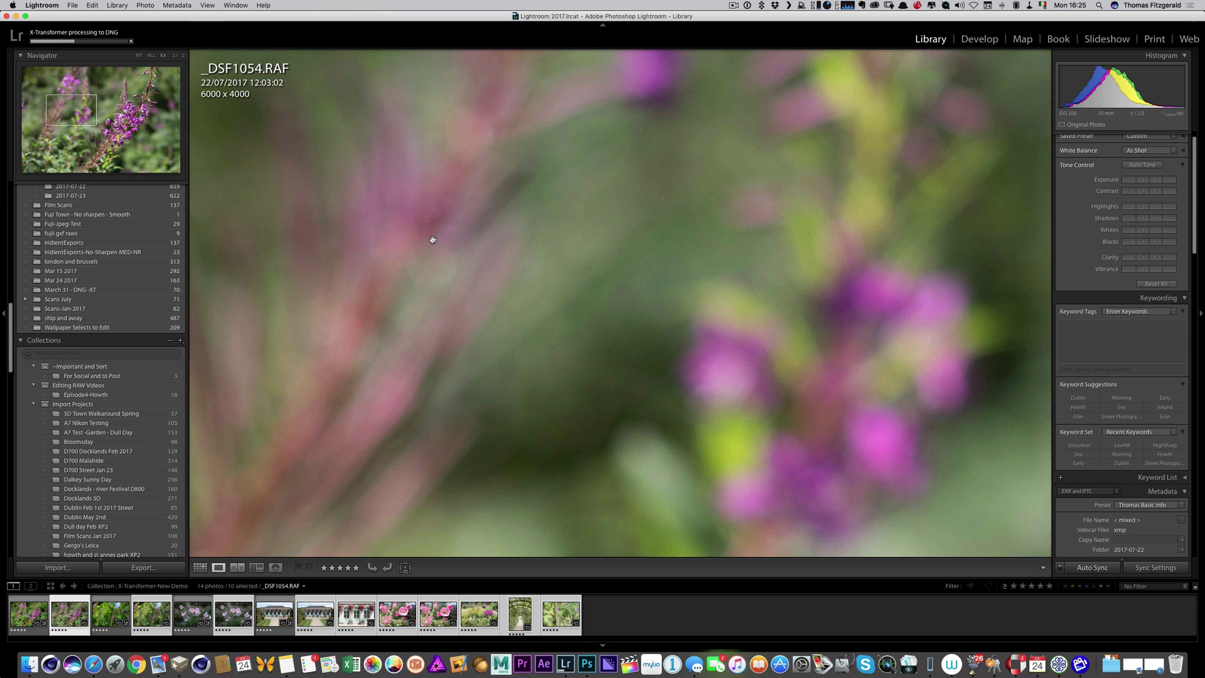
pyautogui.click(448, 239)
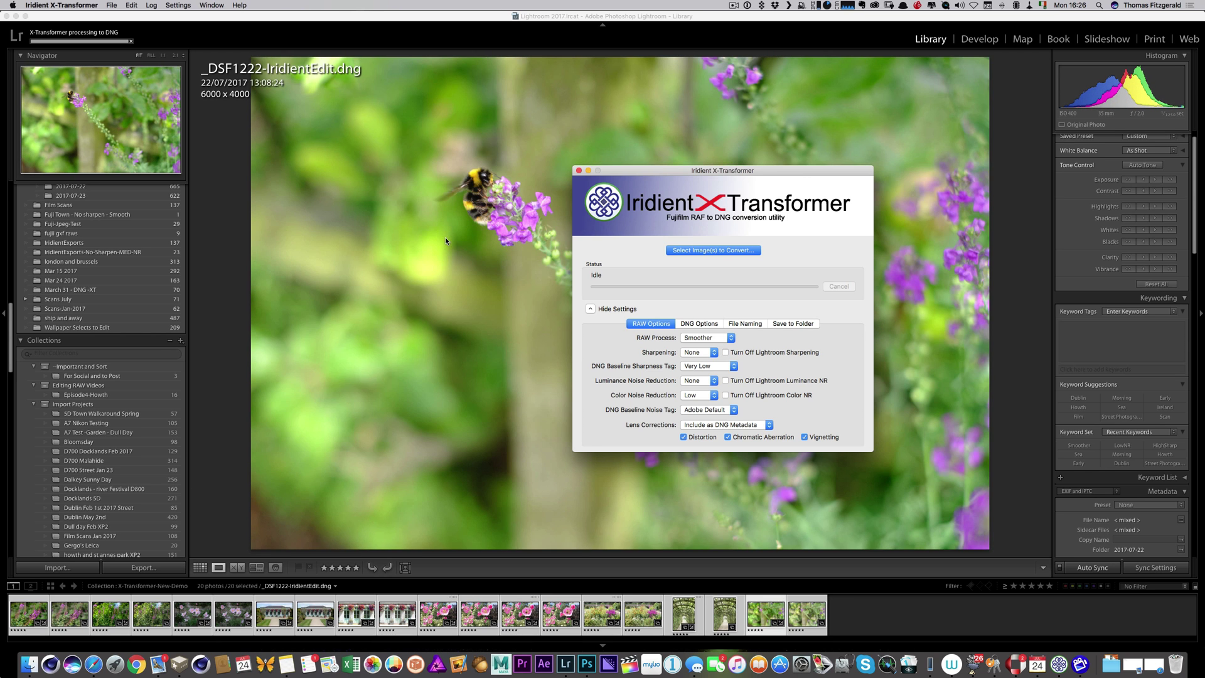
# Step: Bring Lightroom forward and compare the converted _DSF1222-IridientEdit.dng with the original _DSF1222.RAF
pyautogui.click(446, 238)
pyautogui.click(446, 239)
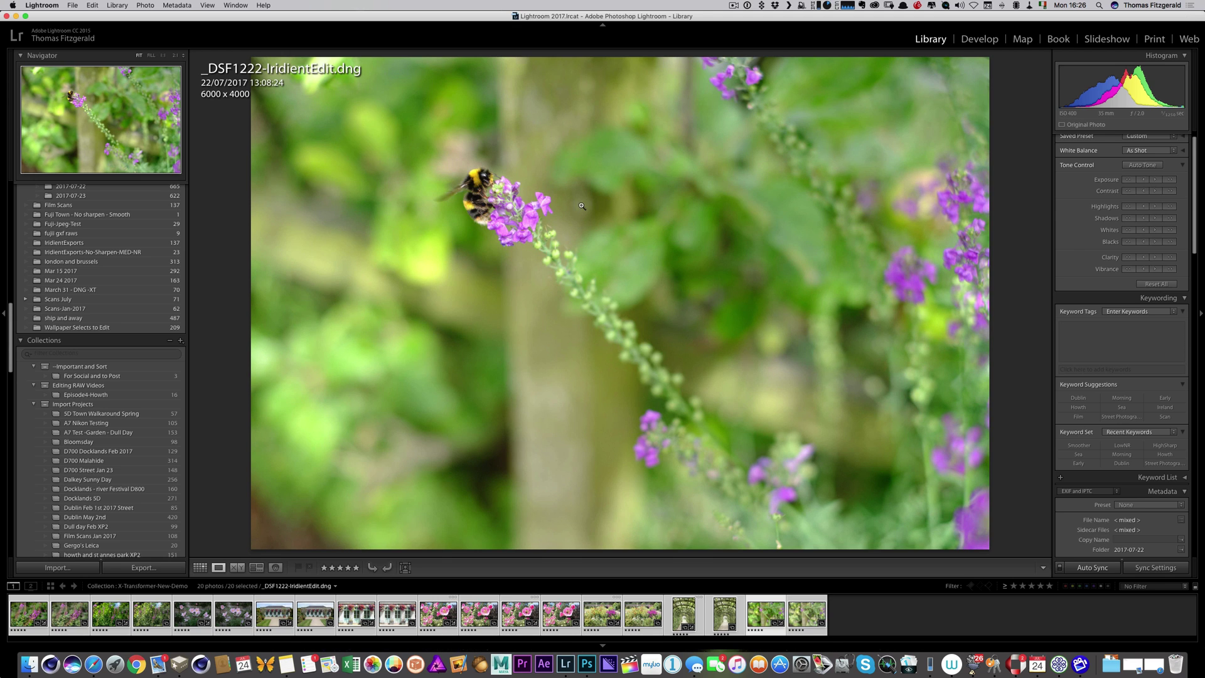
pyautogui.click(864, 608)
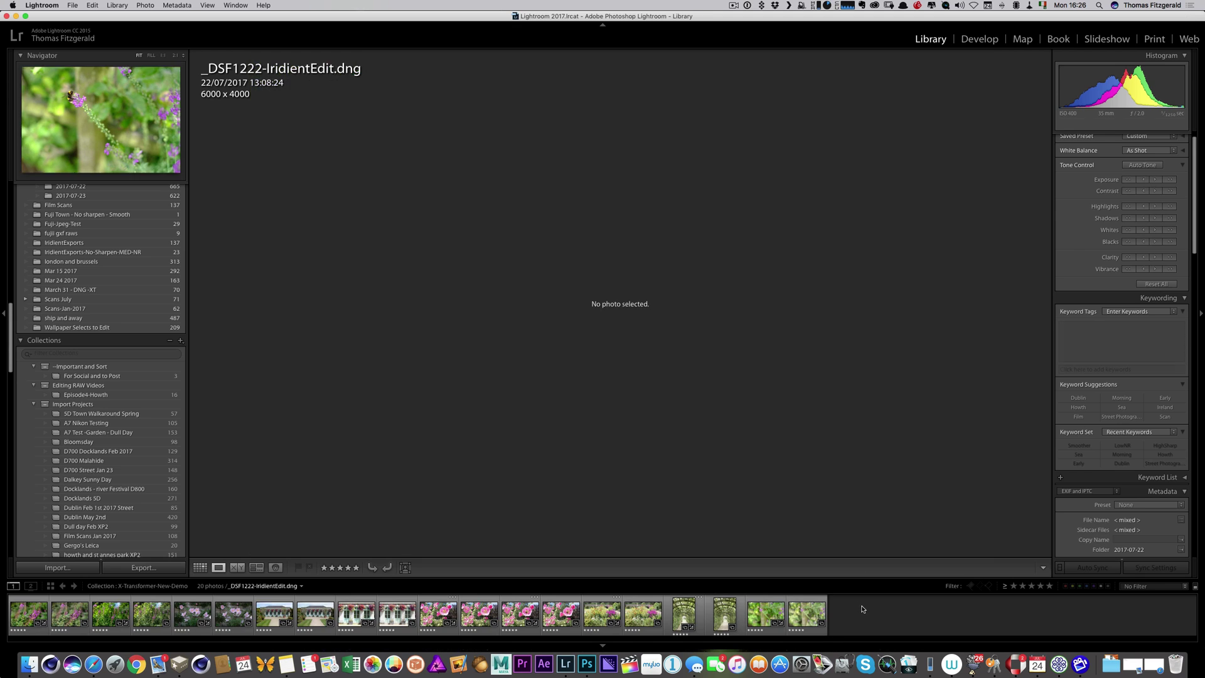
pyautogui.click(769, 618)
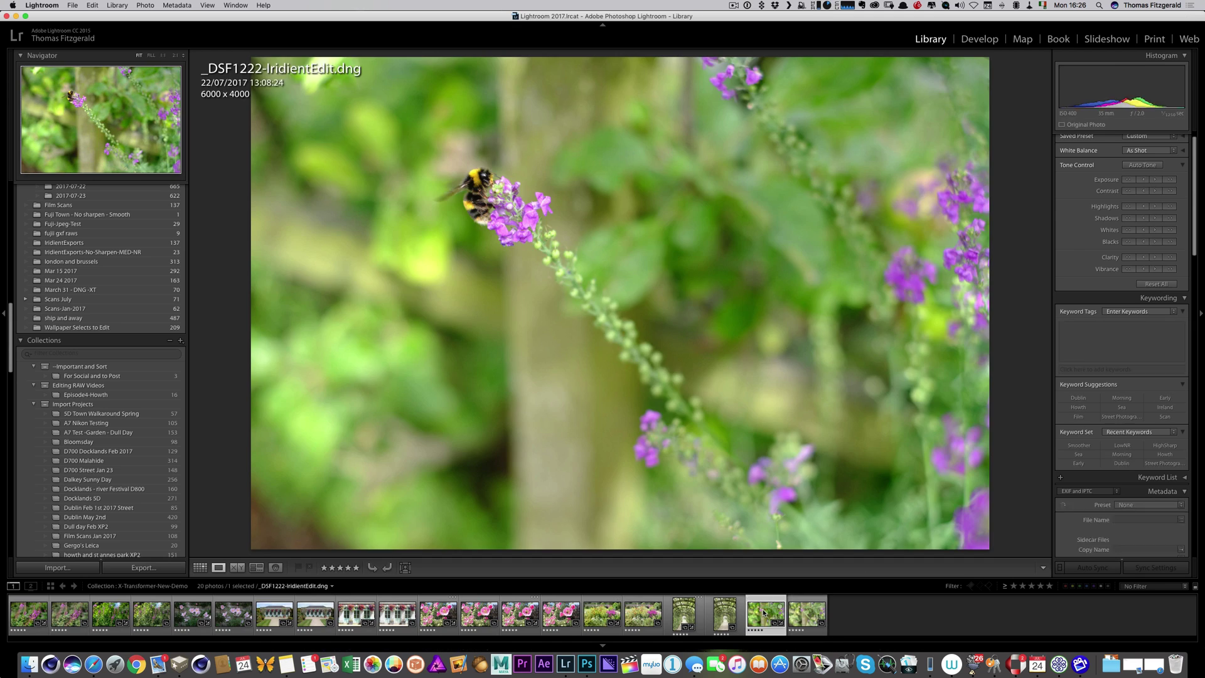
pyautogui.click(802, 615)
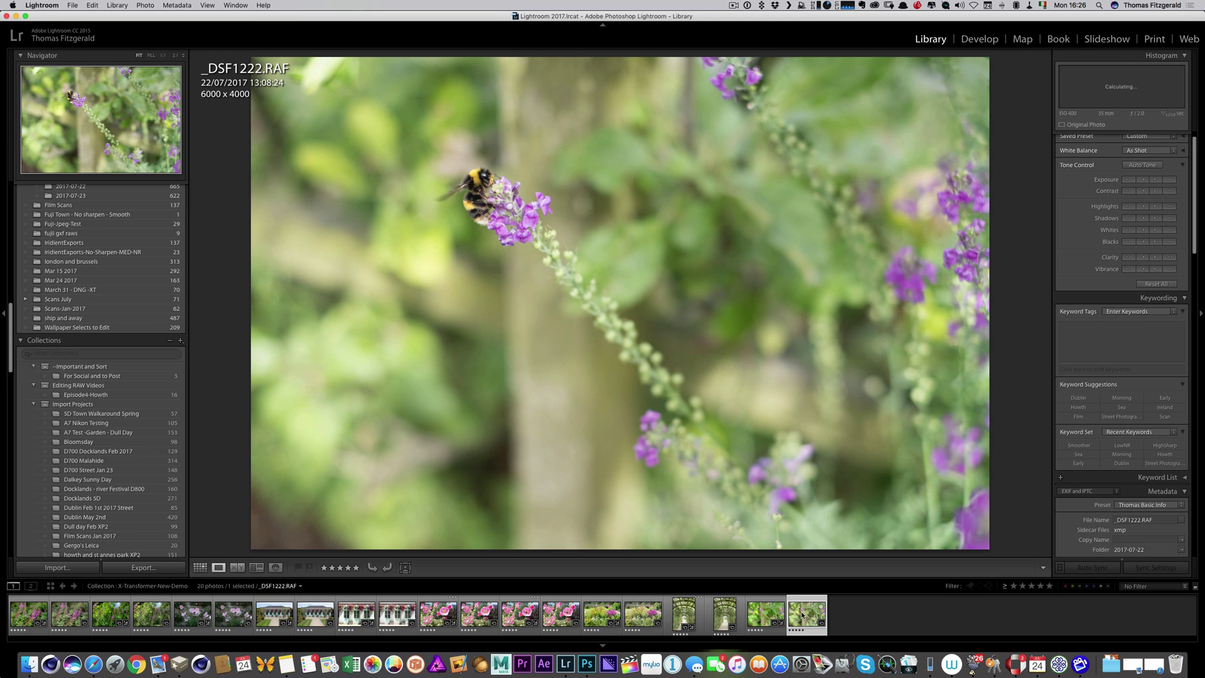
# Step: Open _DSF1222-IridientEdit.dng in the Develop module and inspect it, followed by the _DSF1101 RAF and its converted DNG
pyautogui.click(769, 618)
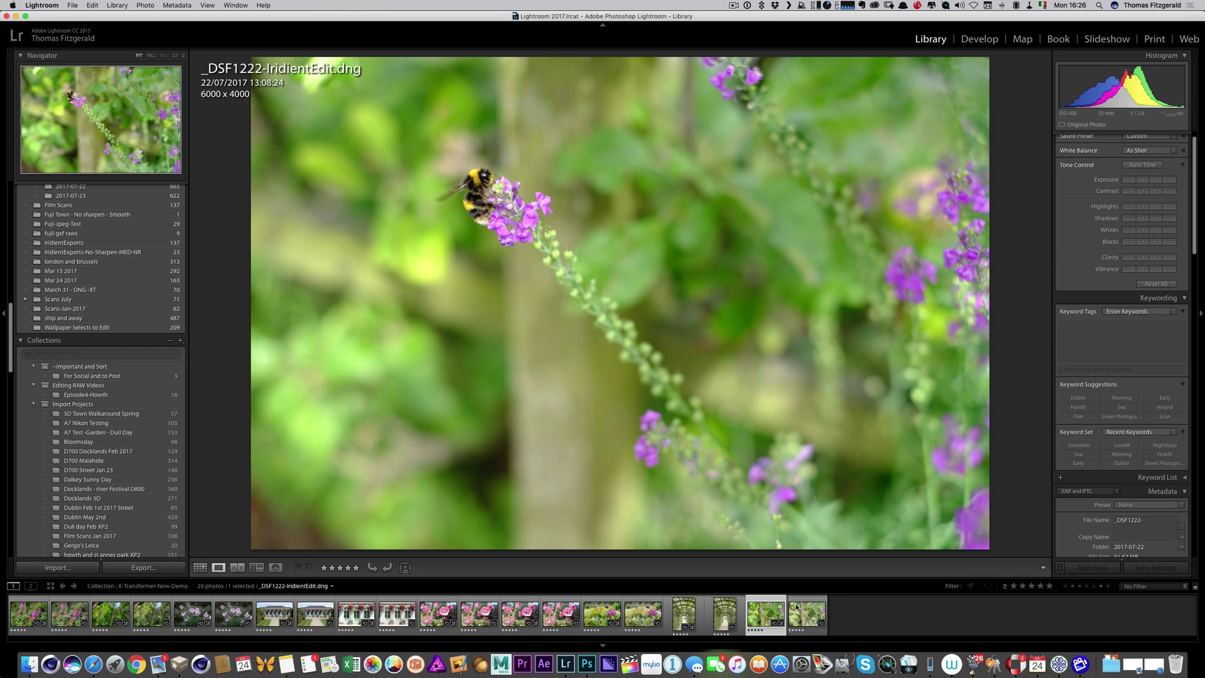
pyautogui.click(971, 42)
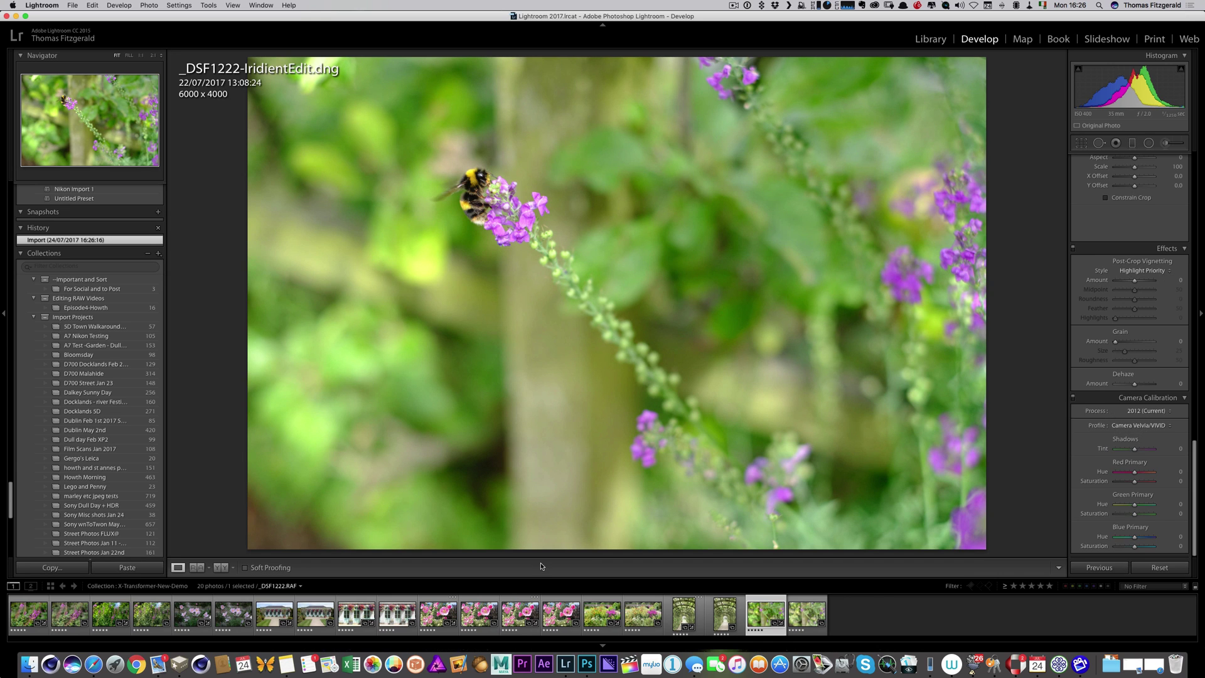
pyautogui.click(230, 618)
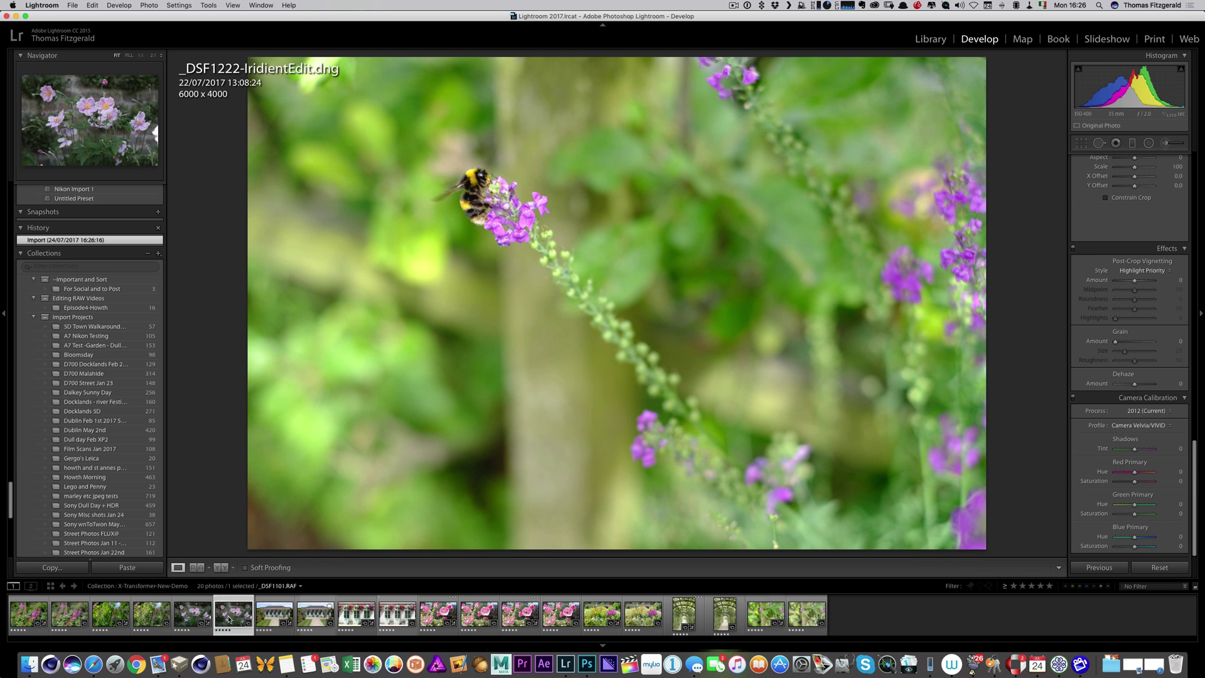
pyautogui.click(193, 617)
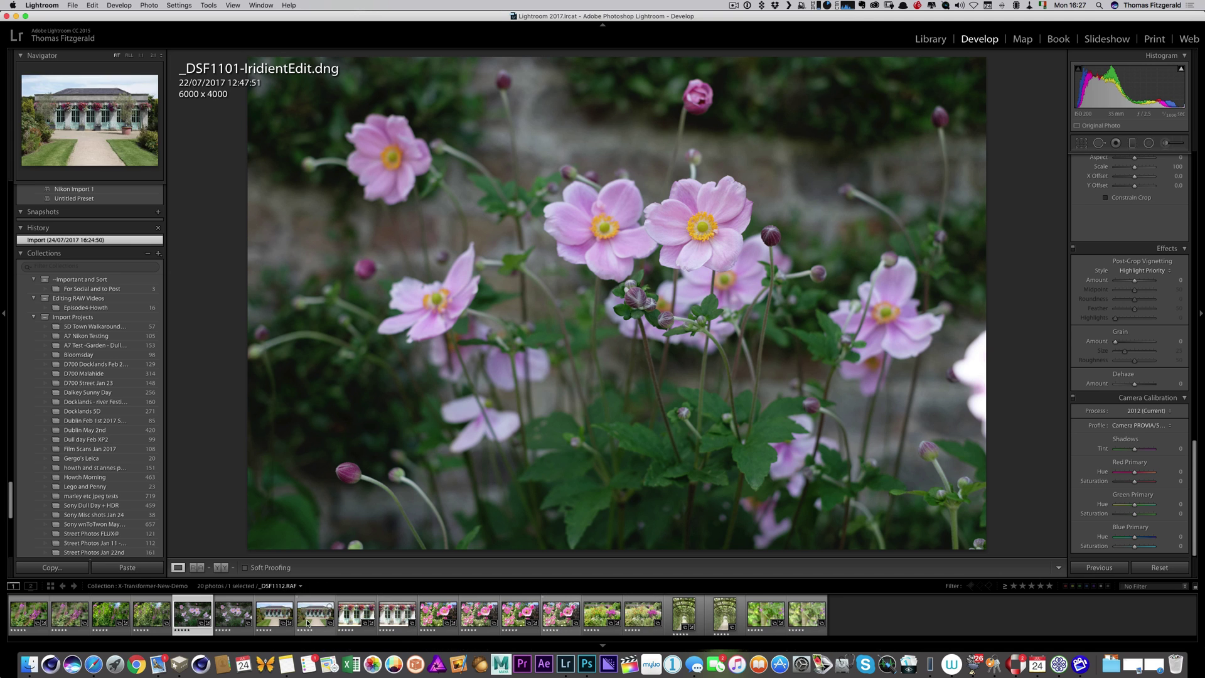
# Step: Compare _DSF1112-IridientEdit.dng with its original RAF and view _DSF1054-IridientEdit.dng, checking the camera profile of each
pyautogui.click(272, 617)
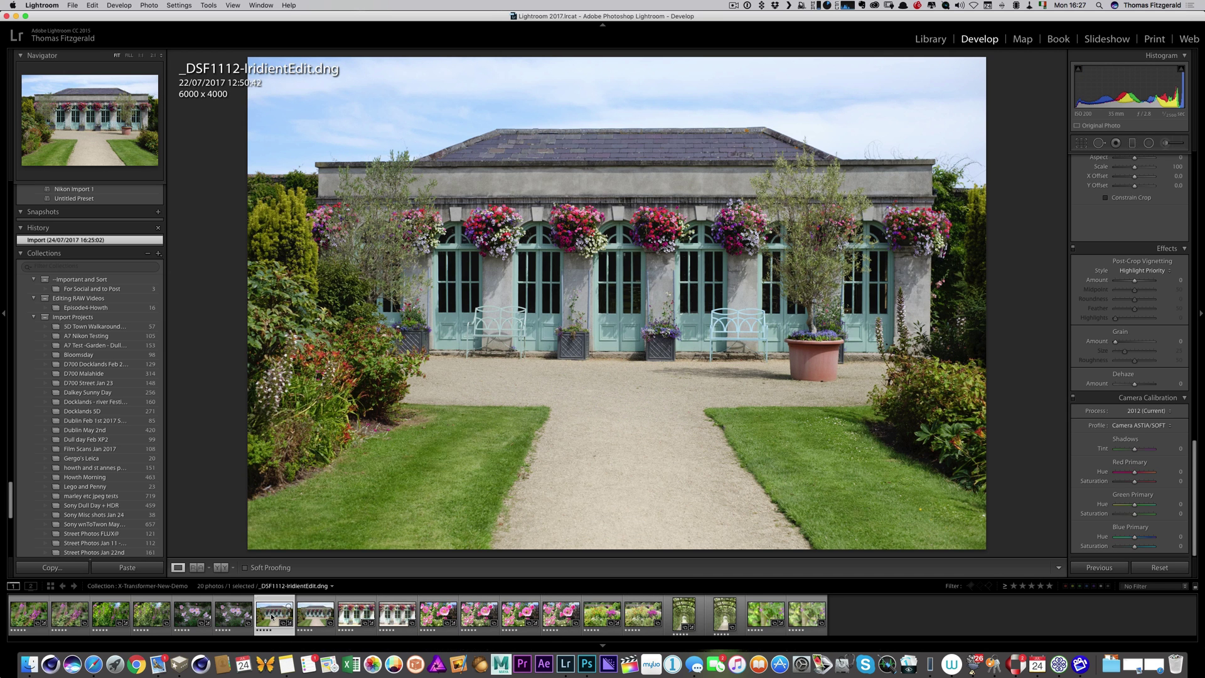
pyautogui.click(312, 617)
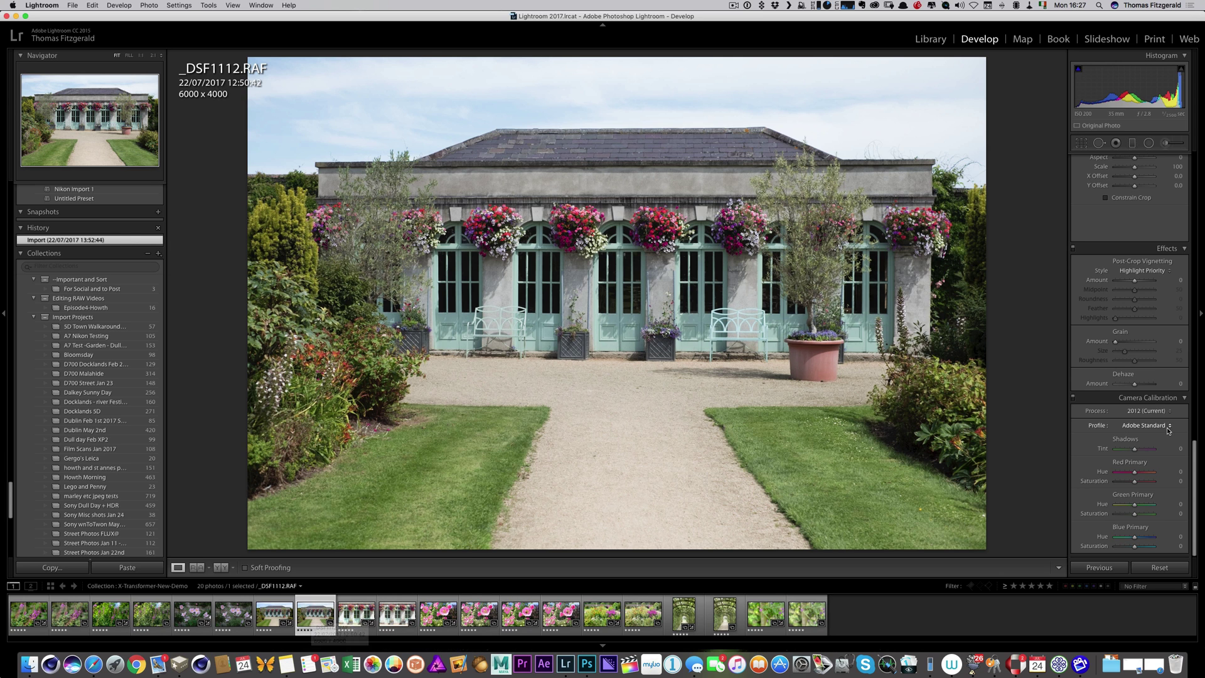
pyautogui.click(25, 617)
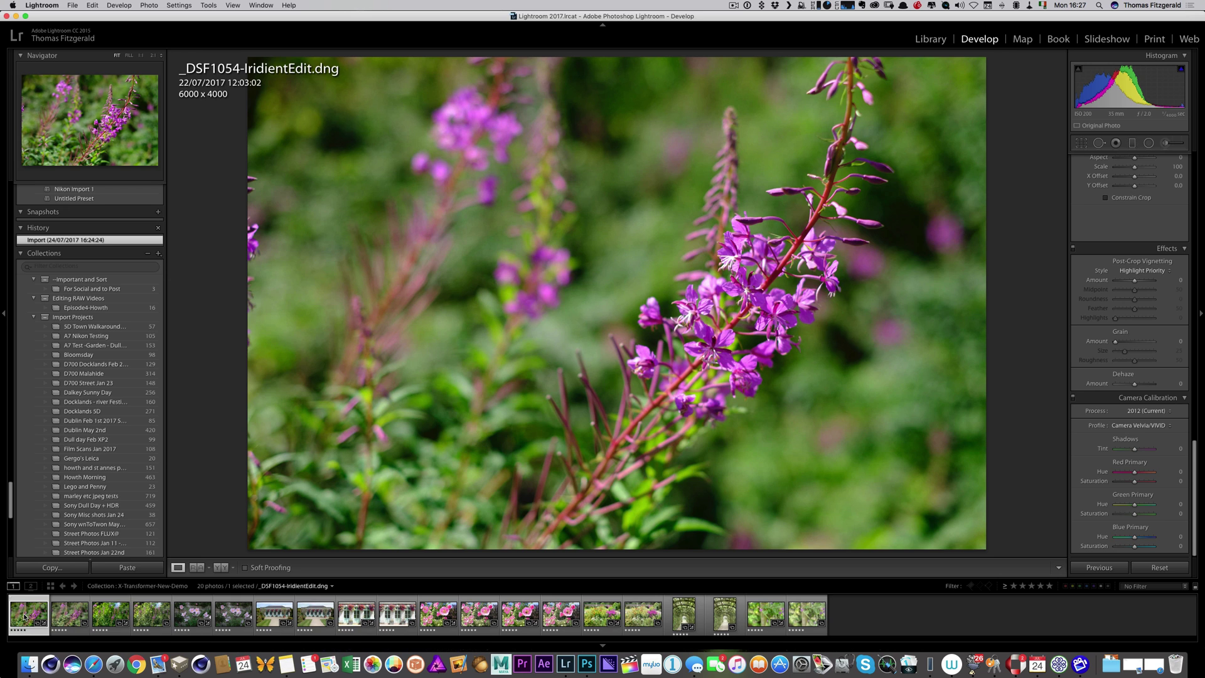
# Step: Compare flower detail in _DSF1061-IridientEdit.dng with _DSF1061.RAF at close zoom, and review the full image alongside _DSF1112-IridientEdit.dng
pyautogui.click(107, 617)
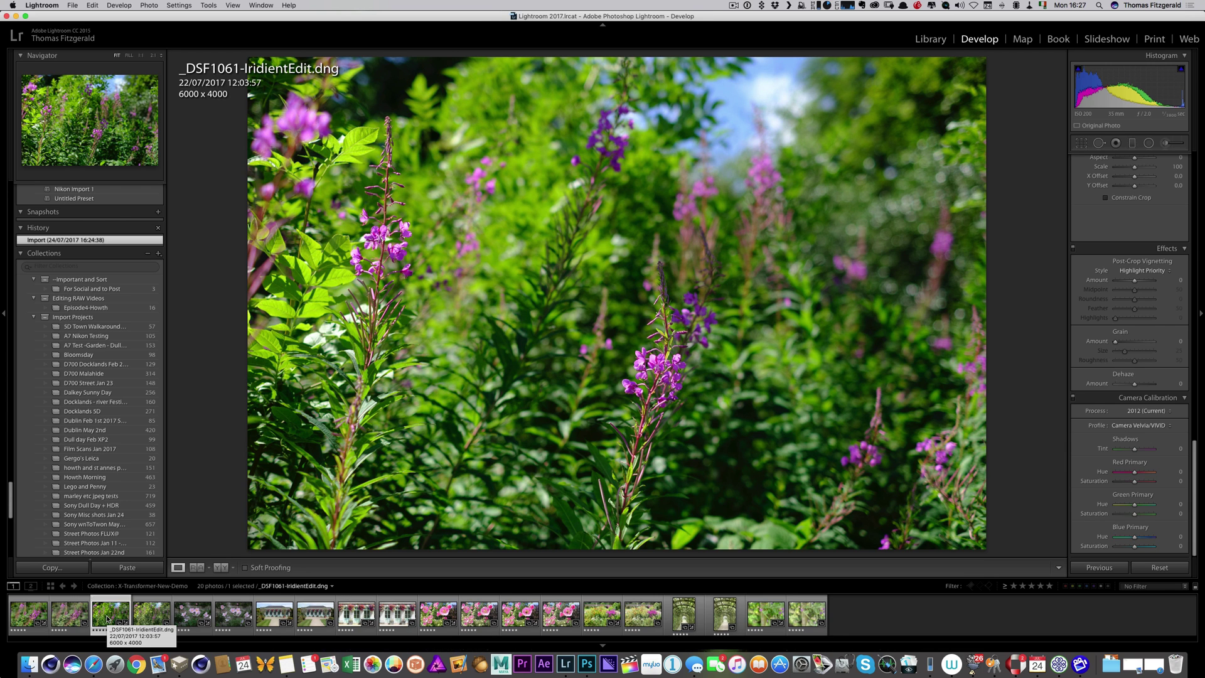
pyautogui.click(669, 394)
pyautogui.moveTo(711, 324); pyautogui.dragTo(891, 326)
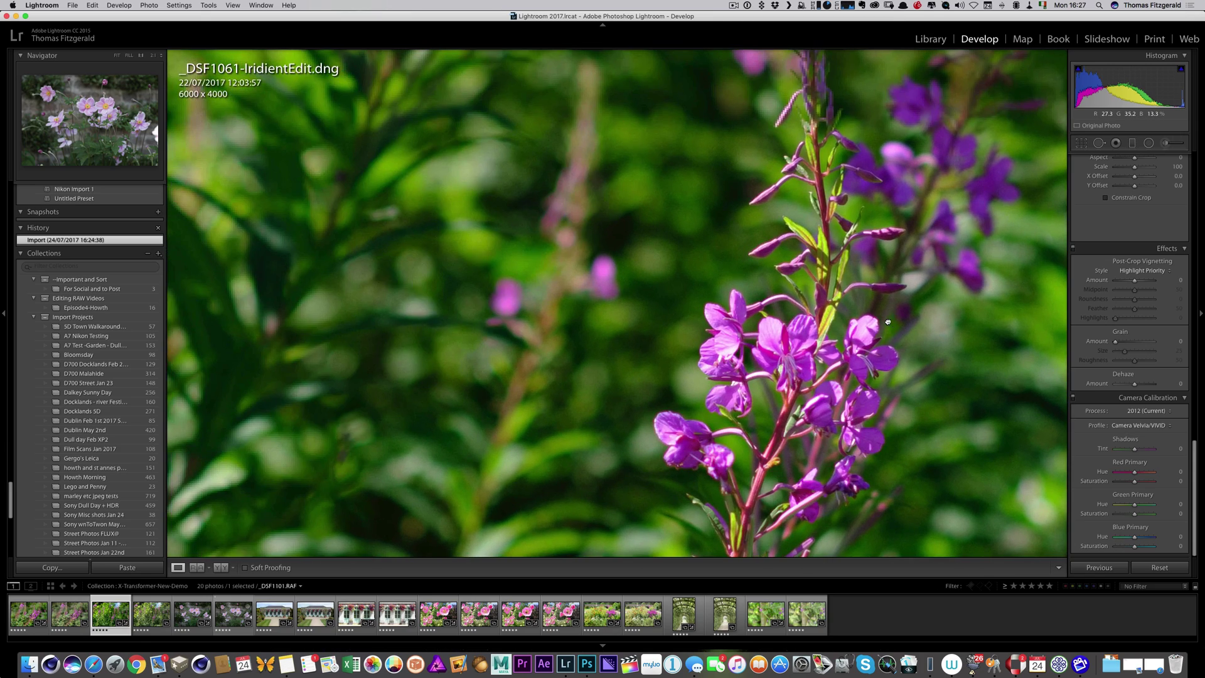
pyautogui.moveTo(484, 290); pyautogui.dragTo(478, 418)
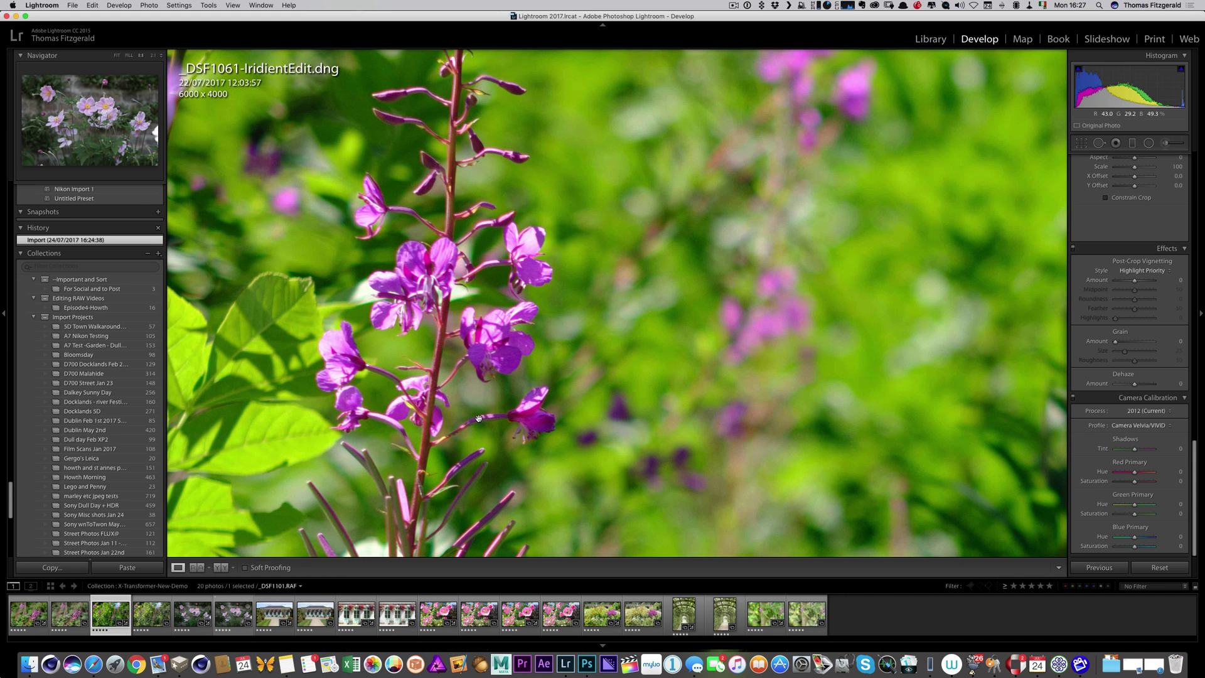
pyautogui.click(144, 614)
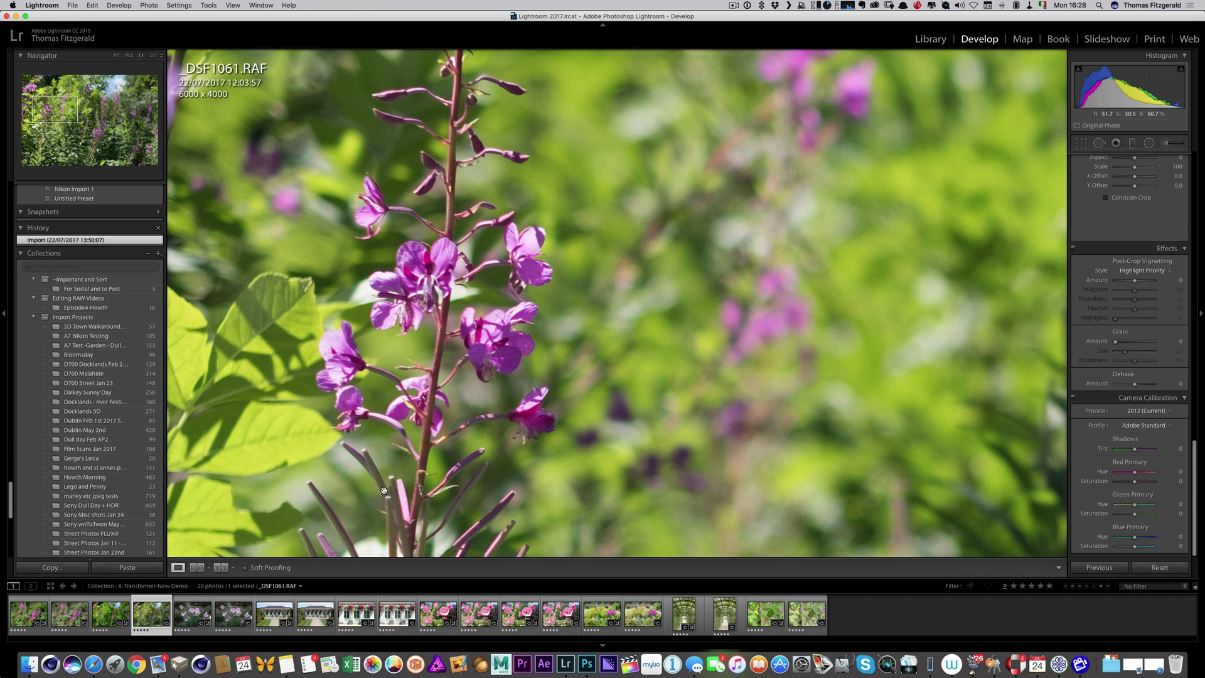
pyautogui.click(107, 617)
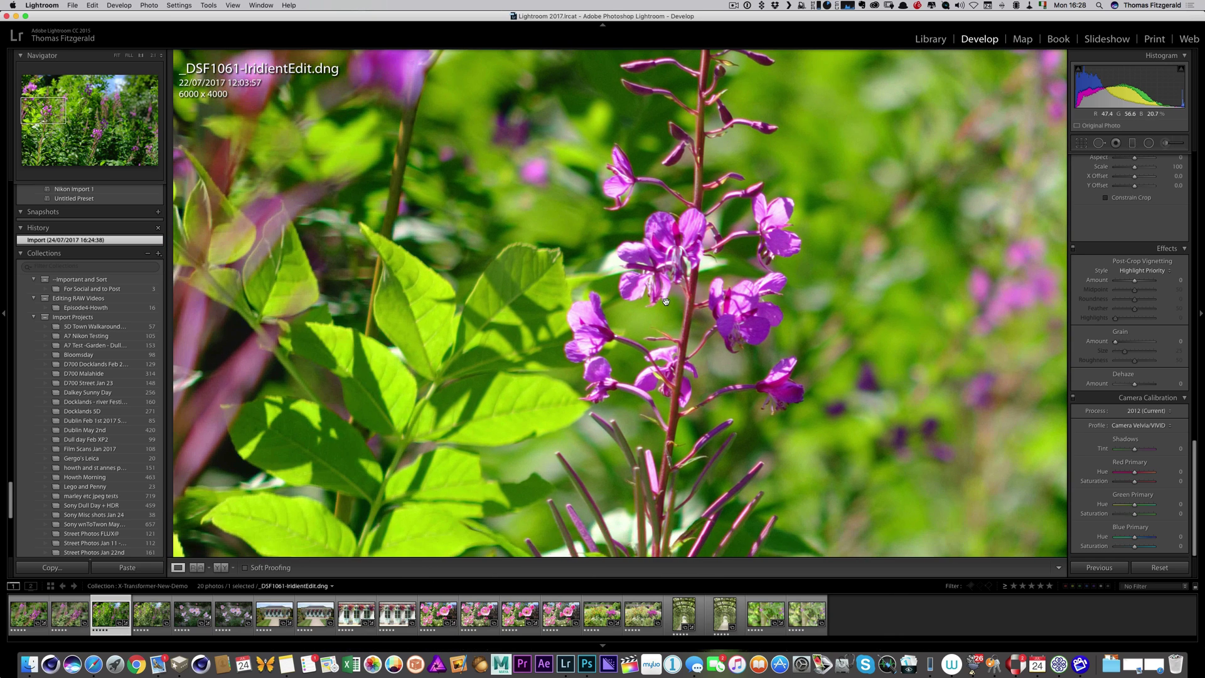
pyautogui.click(665, 302)
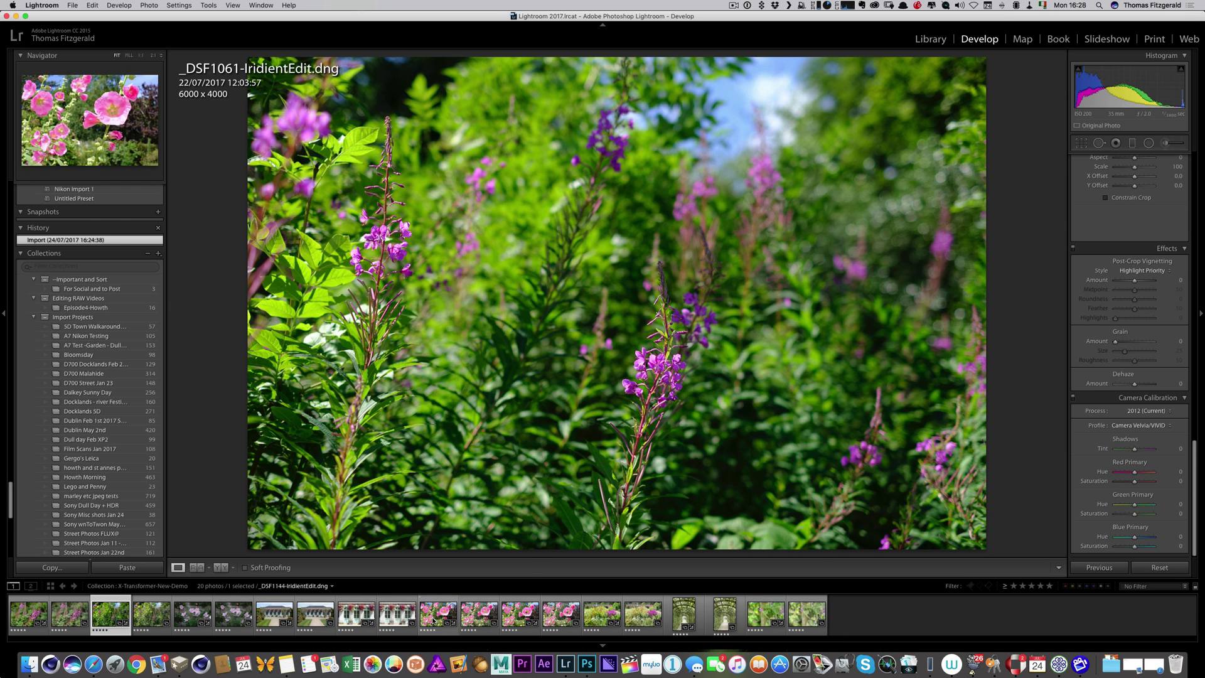
pyautogui.click(264, 623)
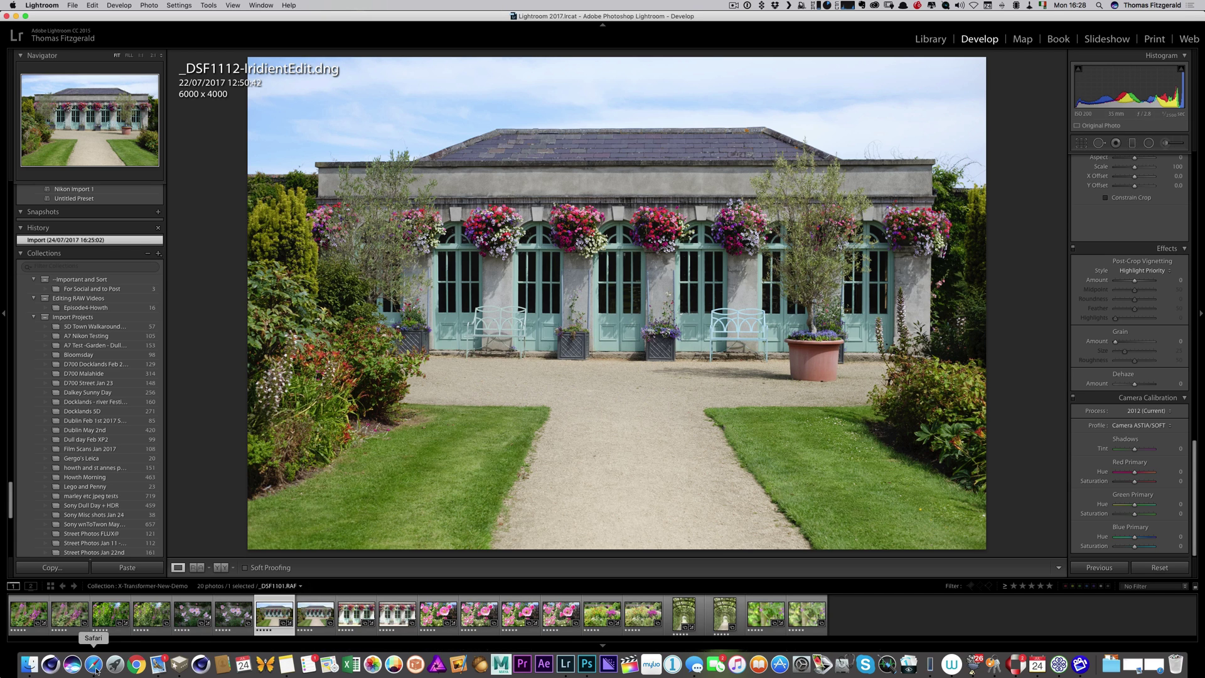
pyautogui.click(104, 622)
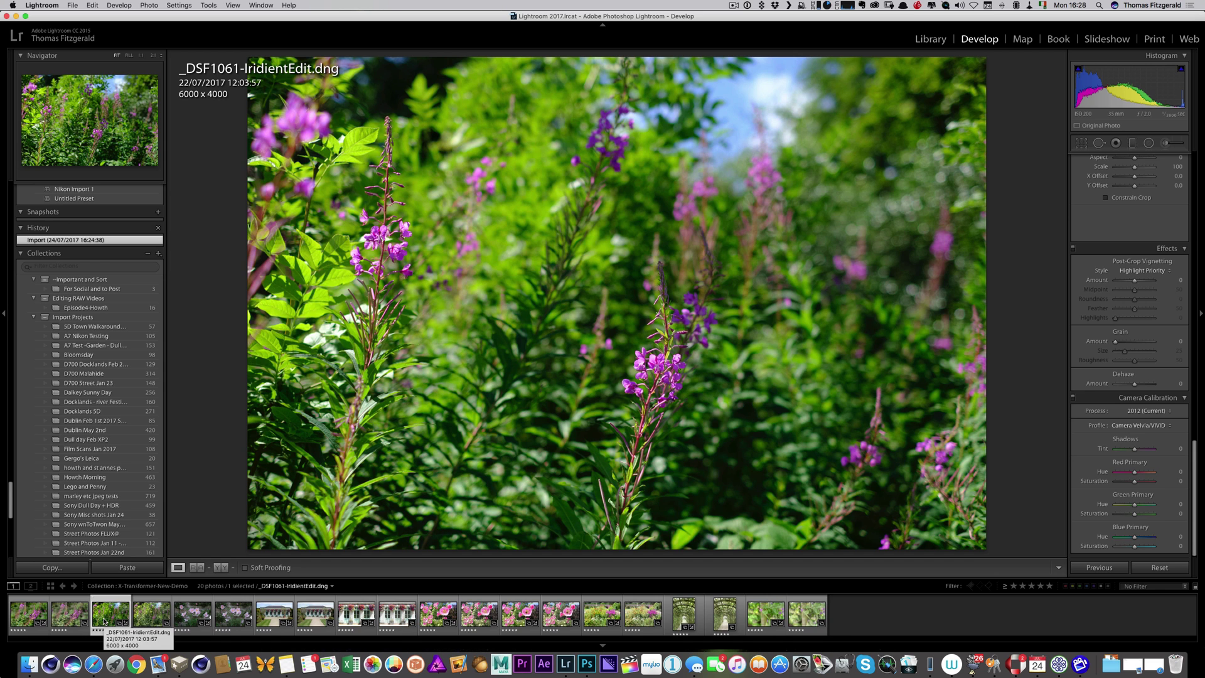
# Step: Select _DSF1144-IridientEdit.dng and transfer it to Luminar through the Lightroom plug-in
pyautogui.click(444, 619)
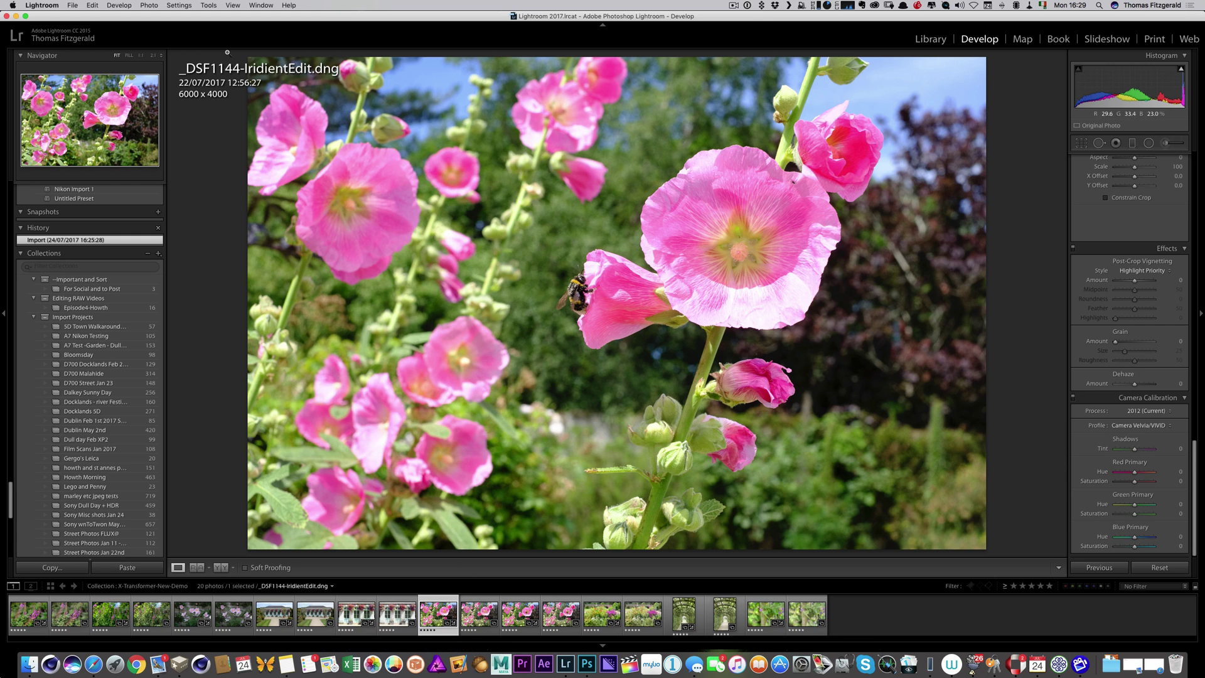
pyautogui.click(73, 5)
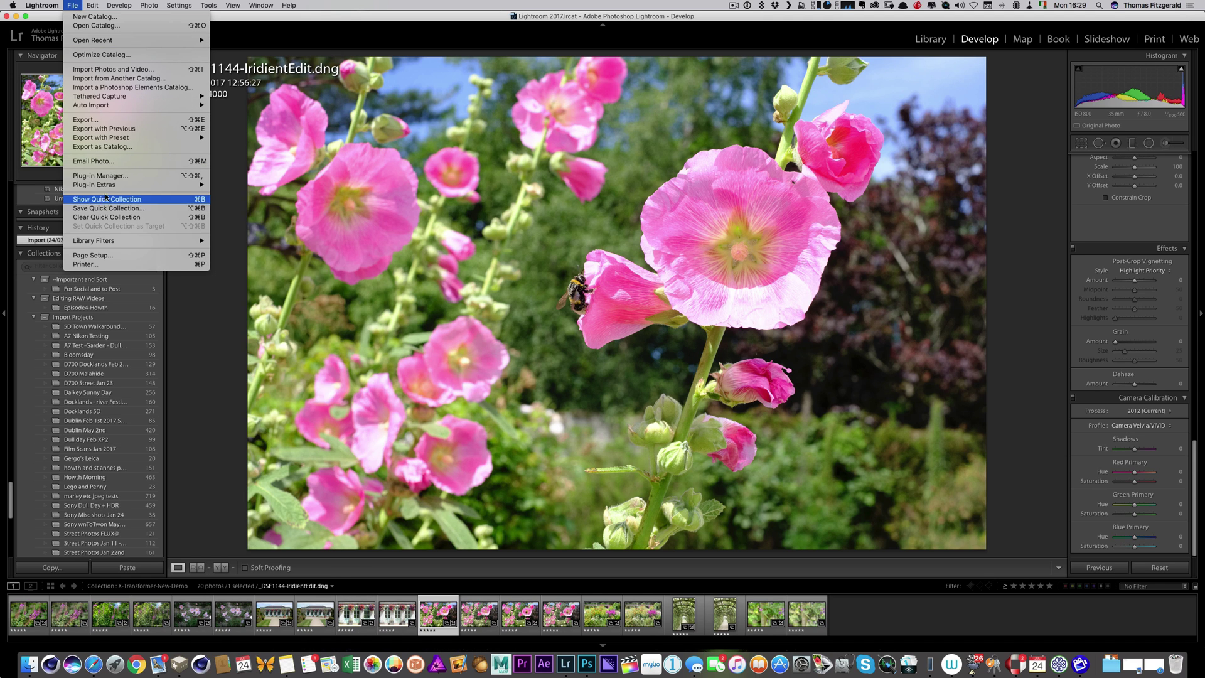
pyautogui.moveTo(107, 185)
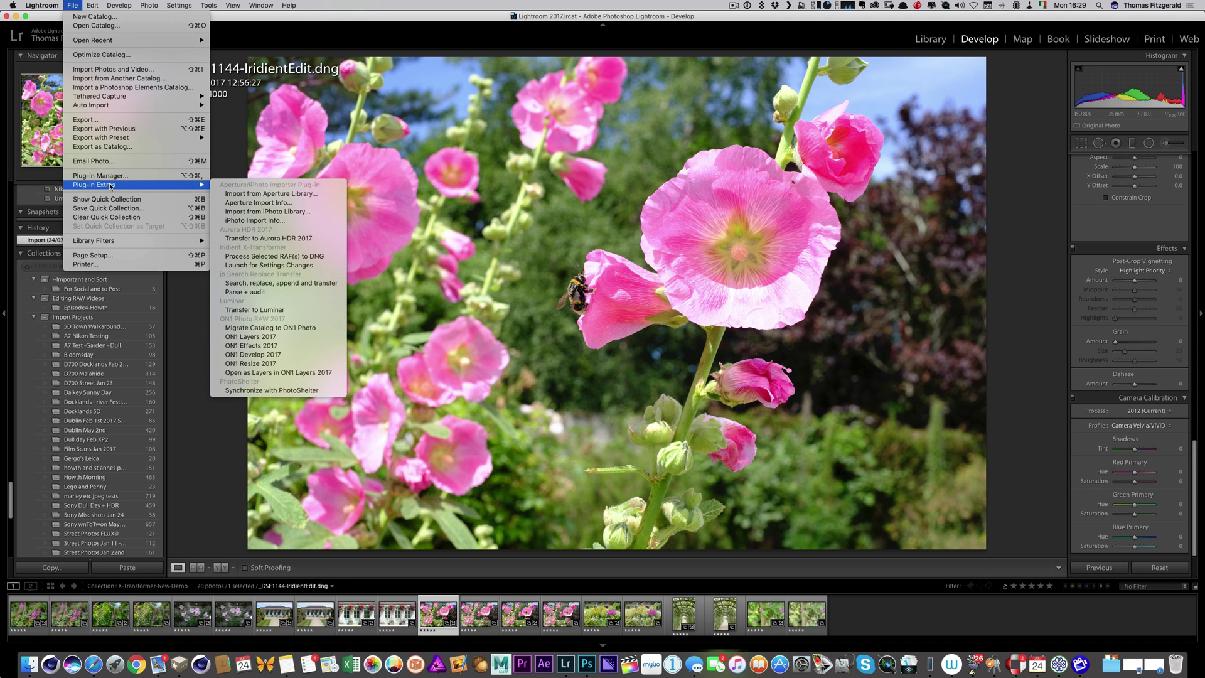
pyautogui.click(264, 310)
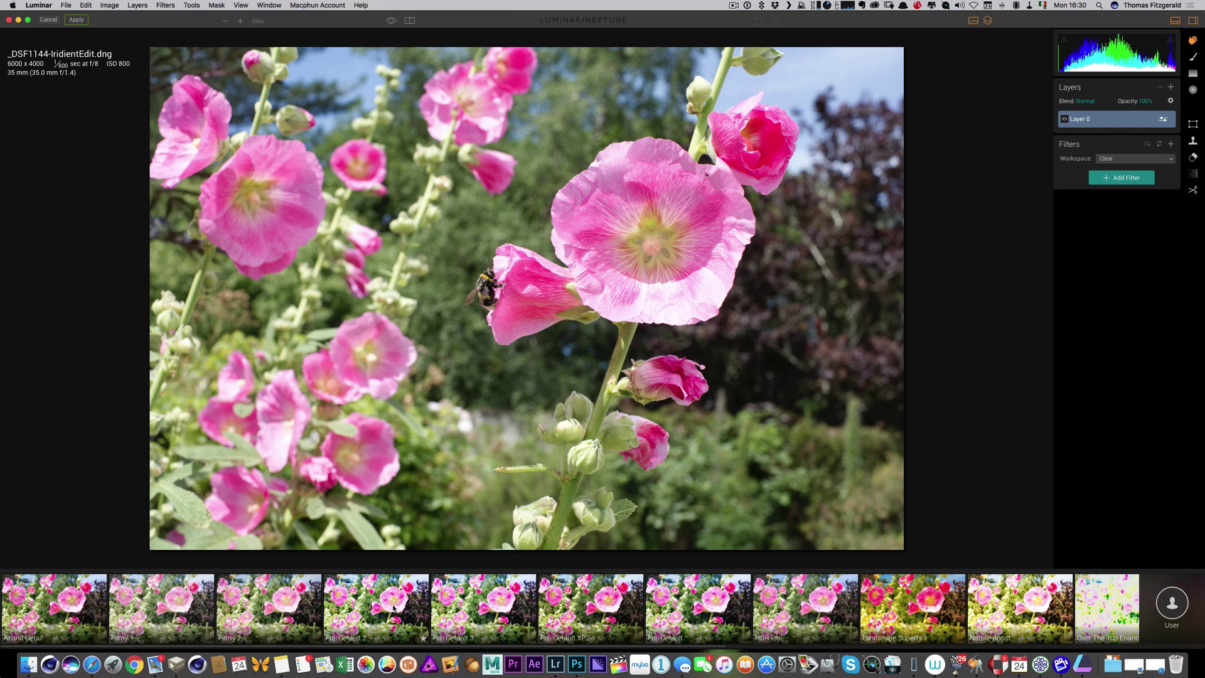
# Step: Try the Fuji Default 2 preset with Exposure at -0.96 and Shadows at 38
pyautogui.click(373, 610)
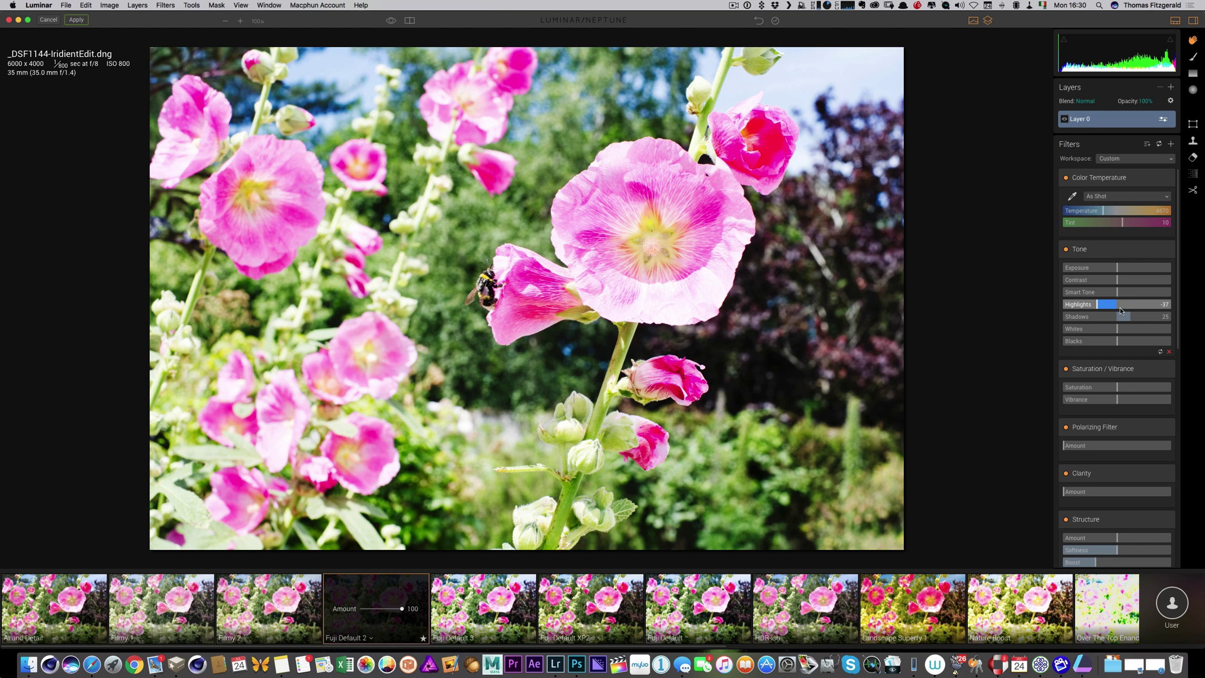
pyautogui.moveTo(1117, 268); pyautogui.dragTo(1109, 272)
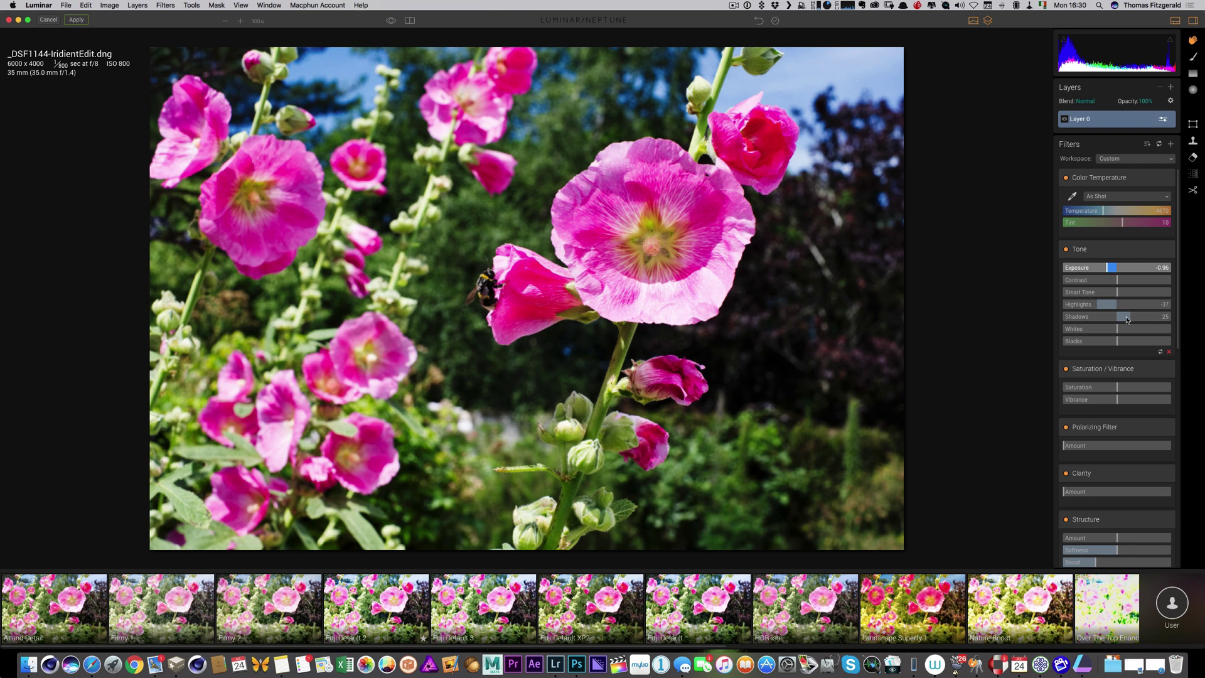
pyautogui.moveTo(1127, 319); pyautogui.dragTo(1135, 320)
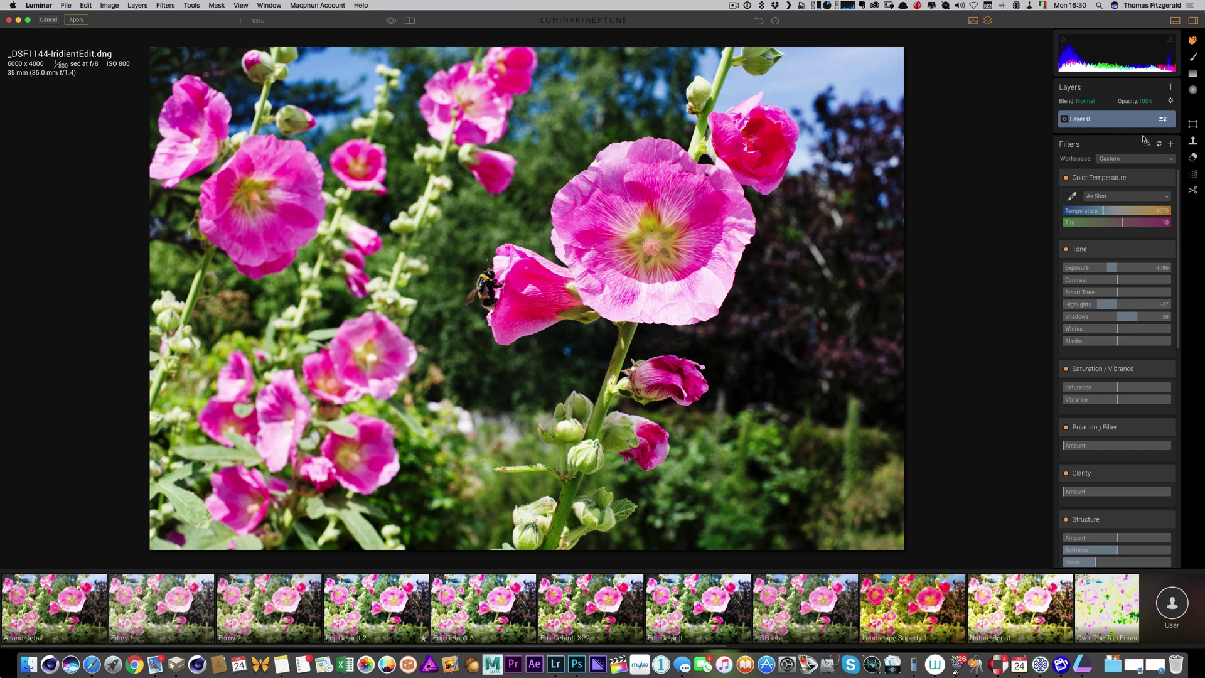
pyautogui.scroll(-10, 1116, 235)
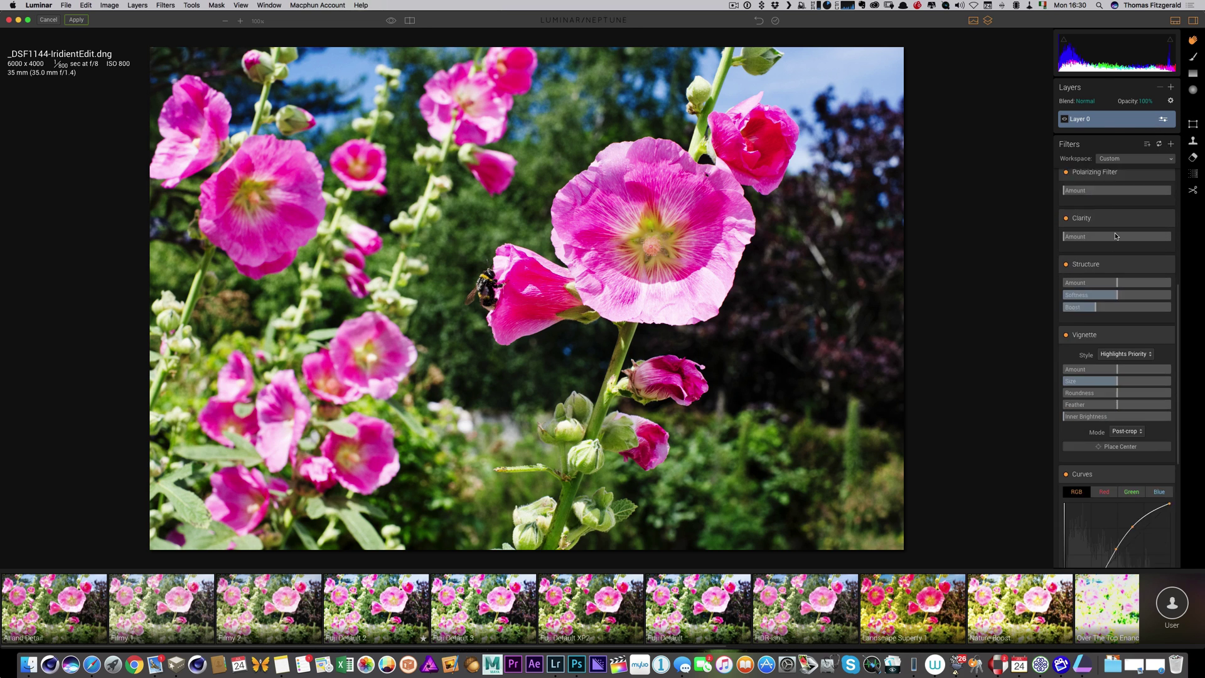
# Step: Apply the AI and Detail preset and set the Accent - AI Filter boost to 56
pyautogui.click(55, 603)
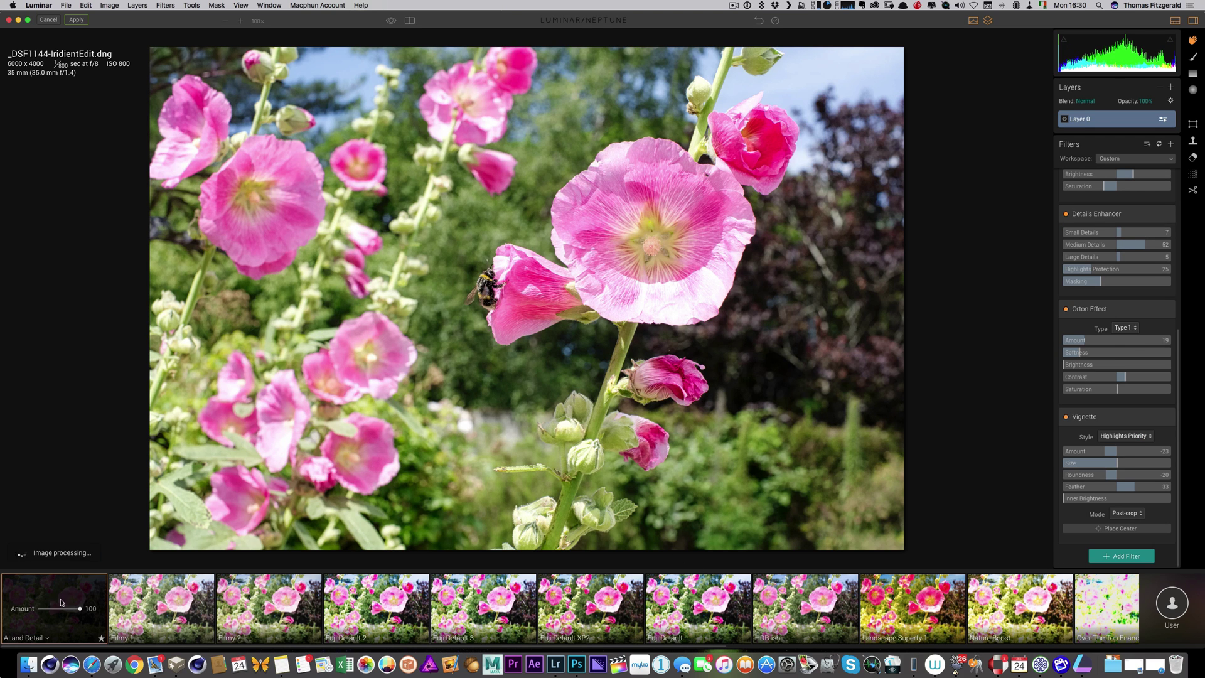
pyautogui.scroll(-1, 1109, 254)
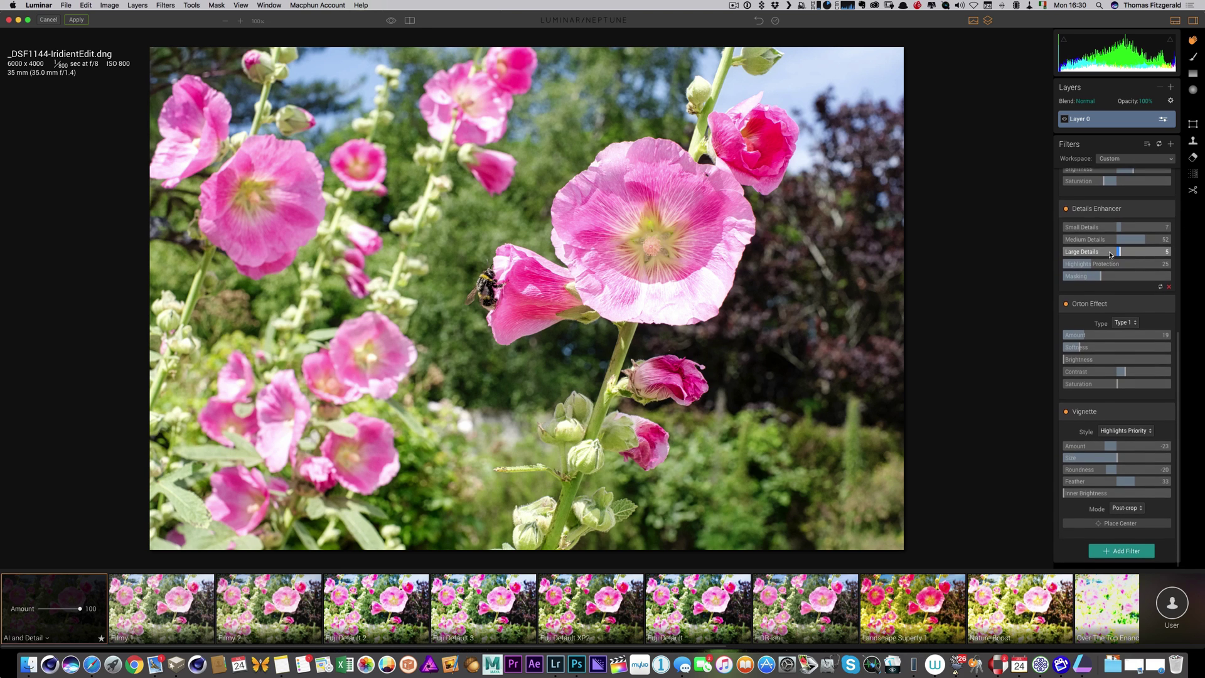
pyautogui.scroll(1, 1109, 251)
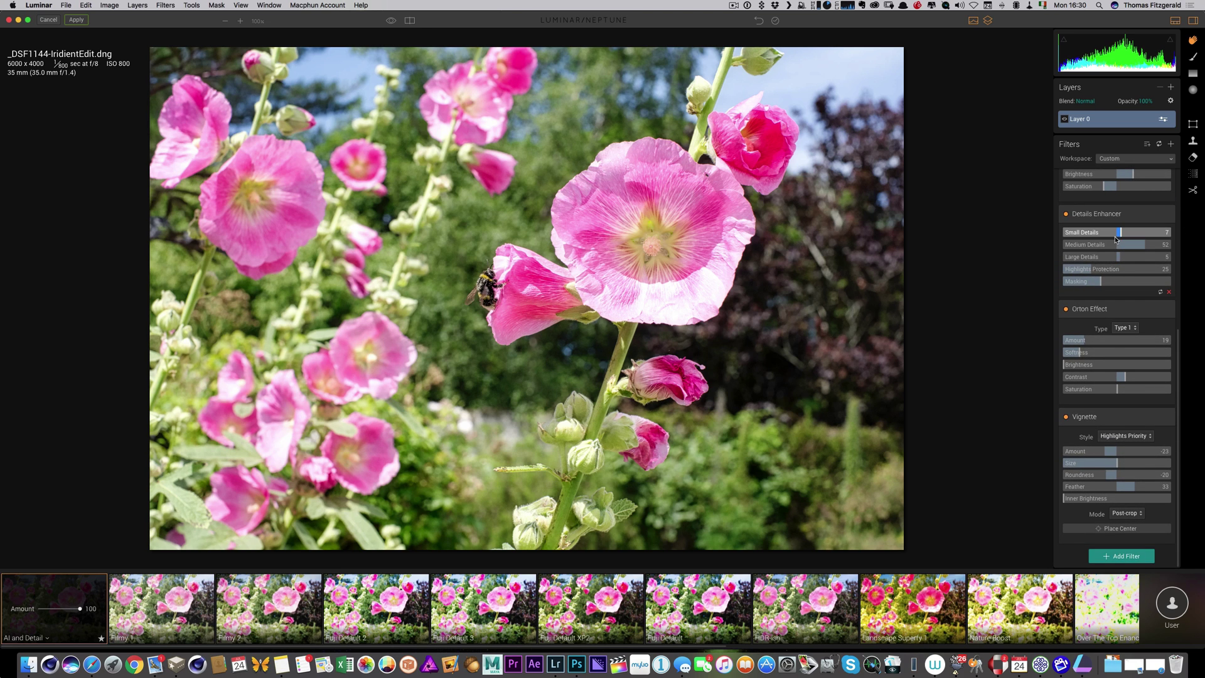
pyautogui.scroll(10, 1115, 239)
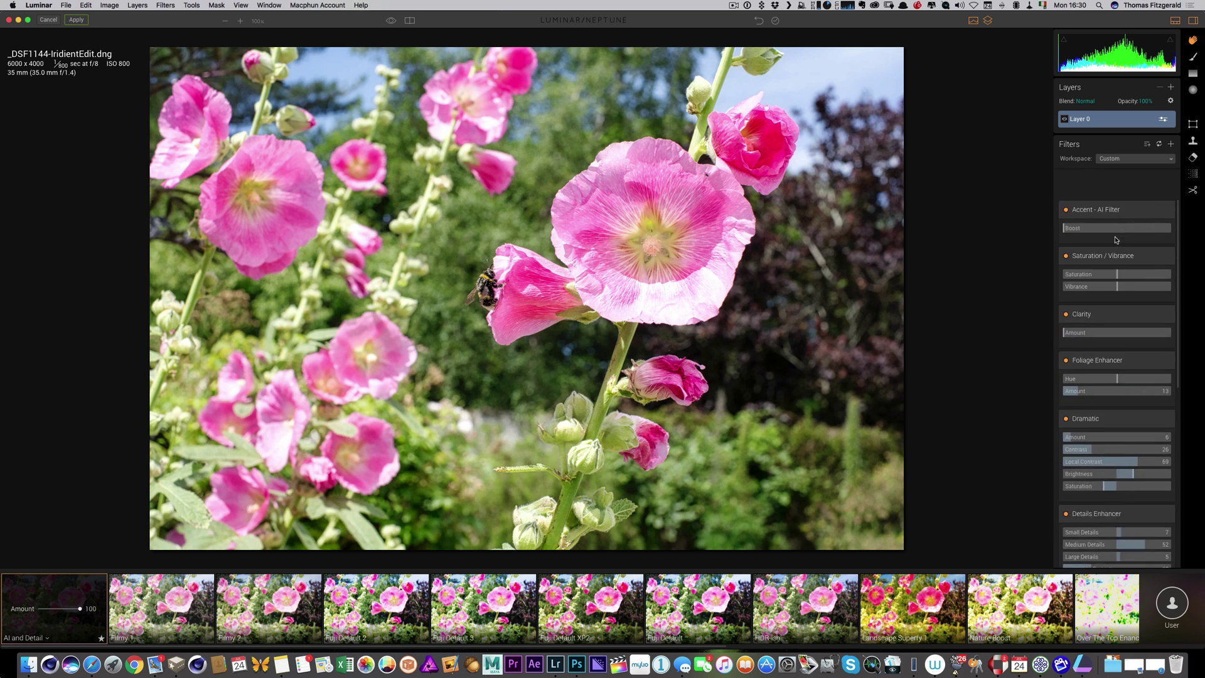
pyautogui.click(1090, 201)
pyautogui.moveTo(1092, 202); pyautogui.dragTo(1123, 205)
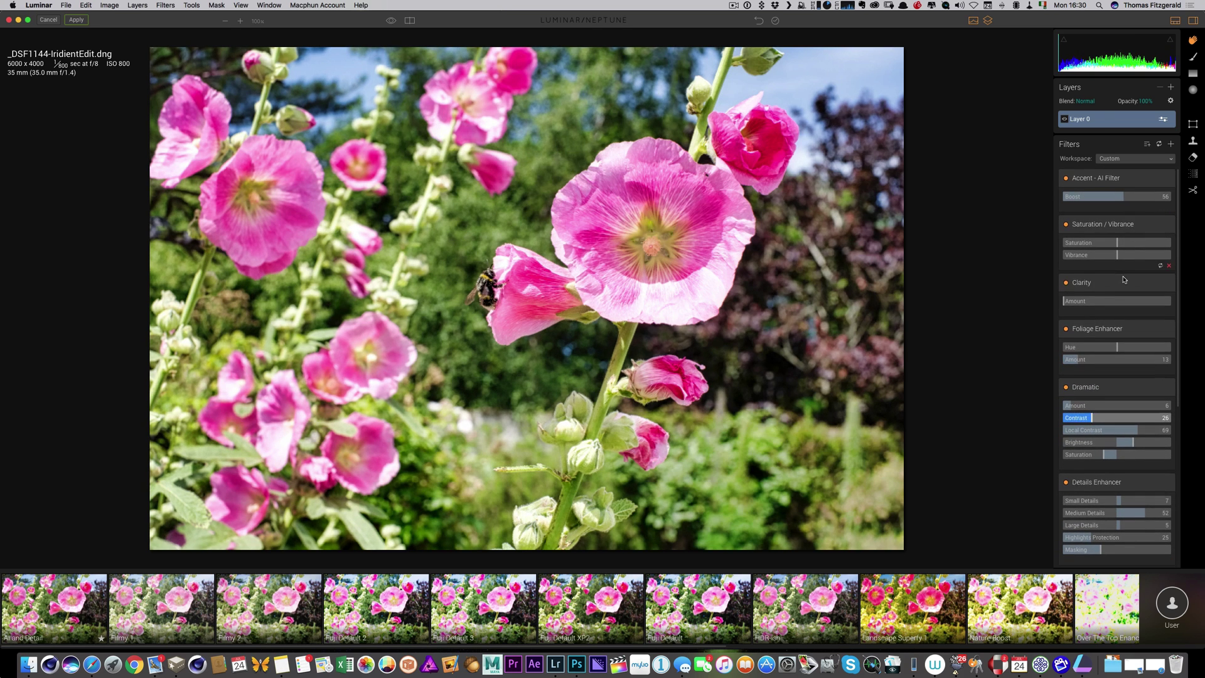
# Step: Add a Tone filter and set Exposure to -0.48, Smart Tone to 9 and Highlights to -18
pyautogui.click(1171, 144)
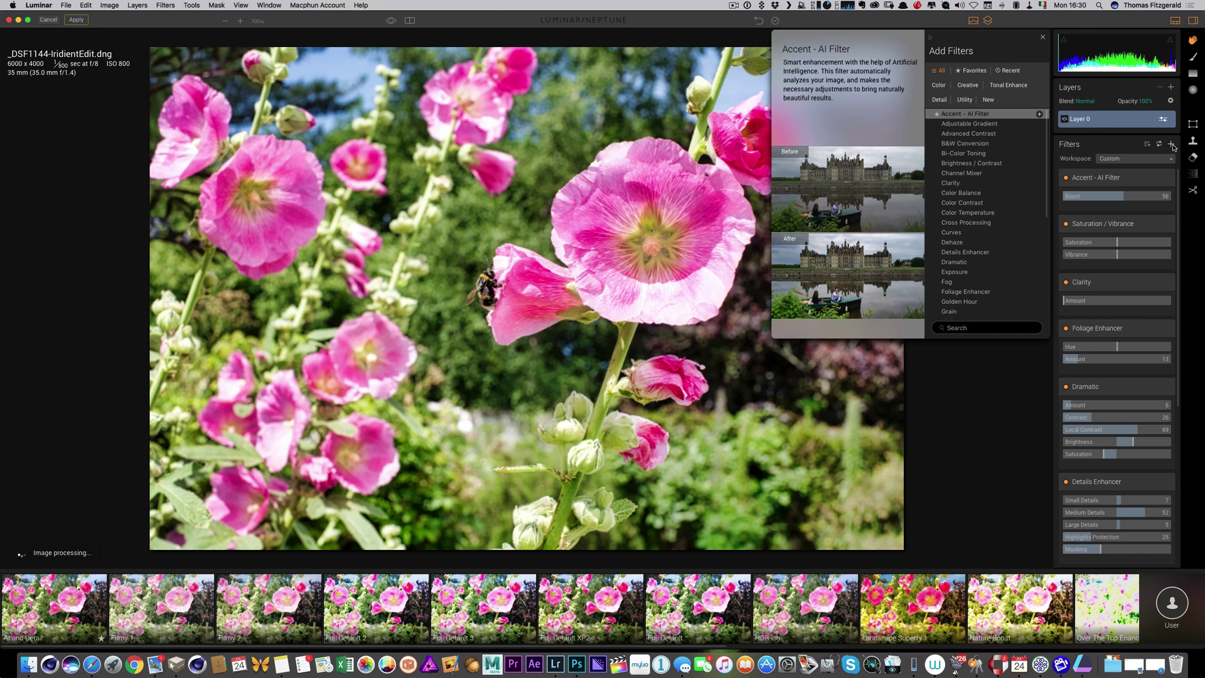
pyautogui.scroll(-5, 985, 239)
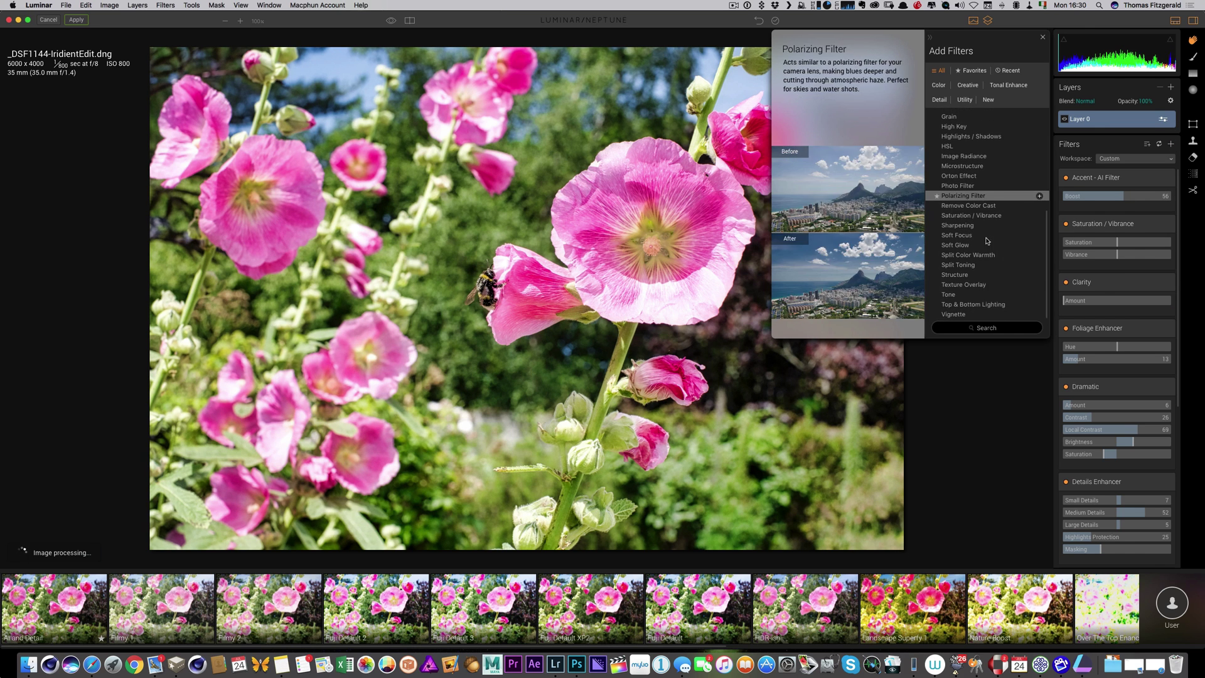
pyautogui.click(979, 294)
pyautogui.scroll(8, 1117, 377)
pyautogui.scroll(6, 1127, 175)
pyautogui.scroll(3, 1125, 187)
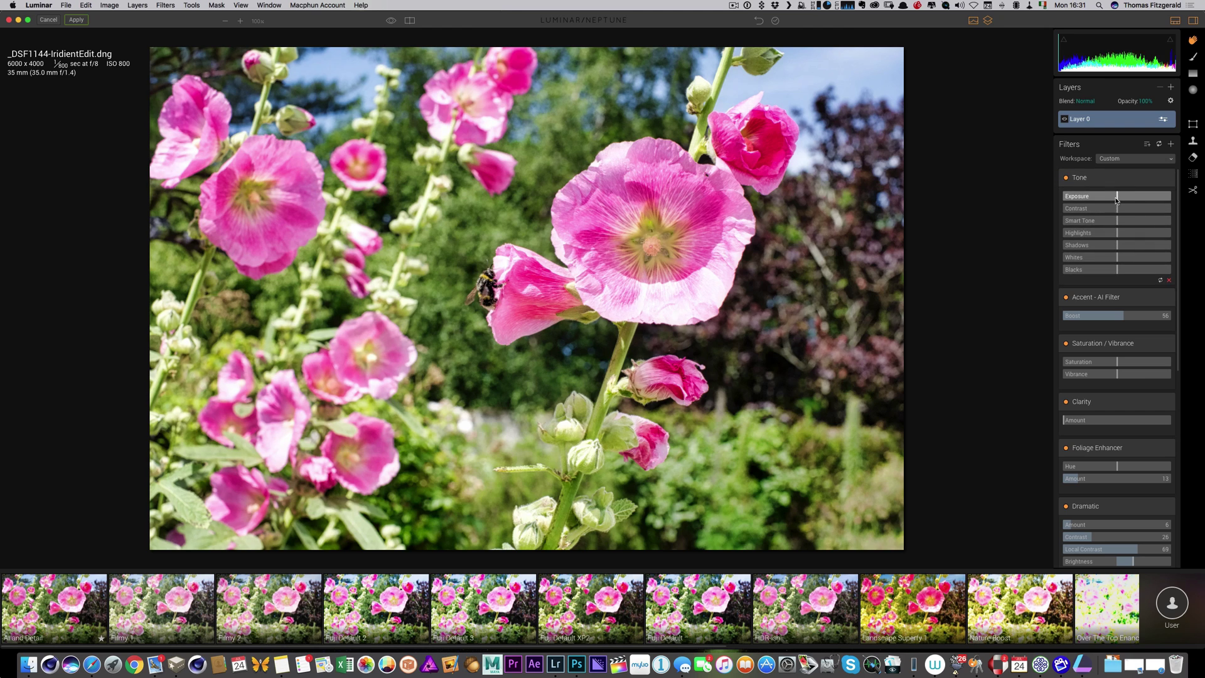
pyautogui.moveTo(1117, 196); pyautogui.dragTo(1122, 221)
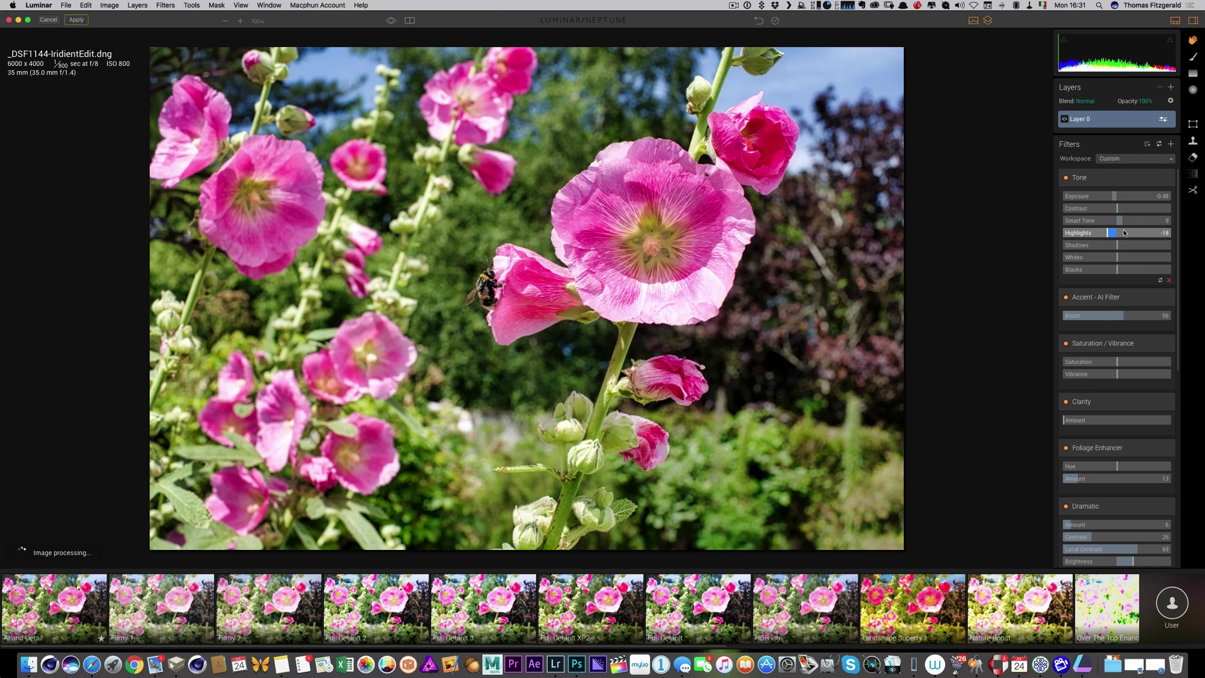
# Step: Set the Orton Effect's Amount to 27 and Softness to 21
pyautogui.scroll(-6, 1095, 379)
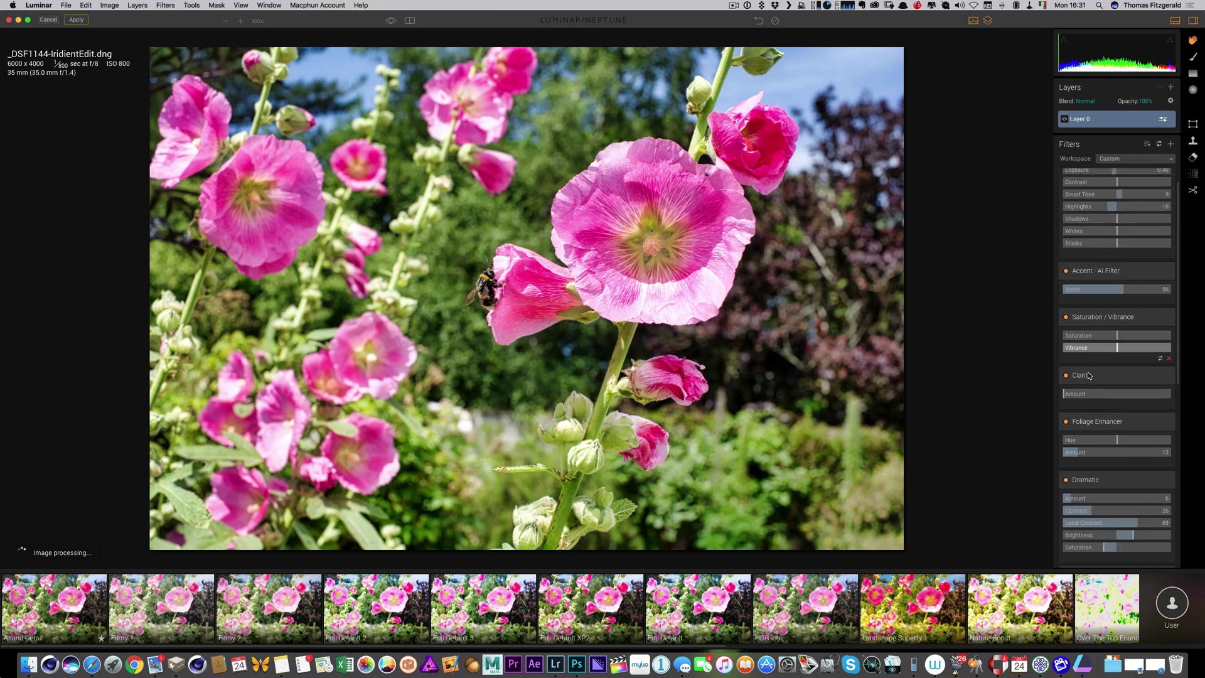
pyautogui.scroll(-3, 1090, 375)
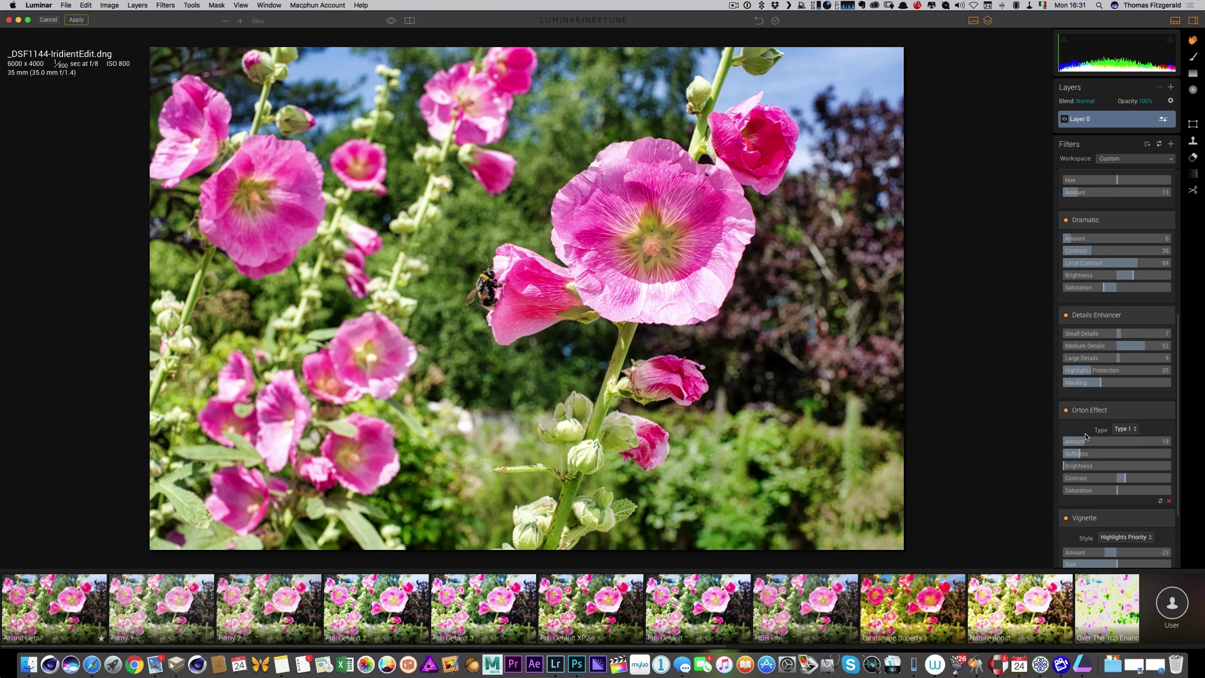
pyautogui.moveTo(1085, 442)
pyautogui.mouseDown()
pyautogui.moveTo(1112, 443)
pyautogui.moveTo(1092, 448)
pyautogui.mouseUp()
pyautogui.click(1090, 452)
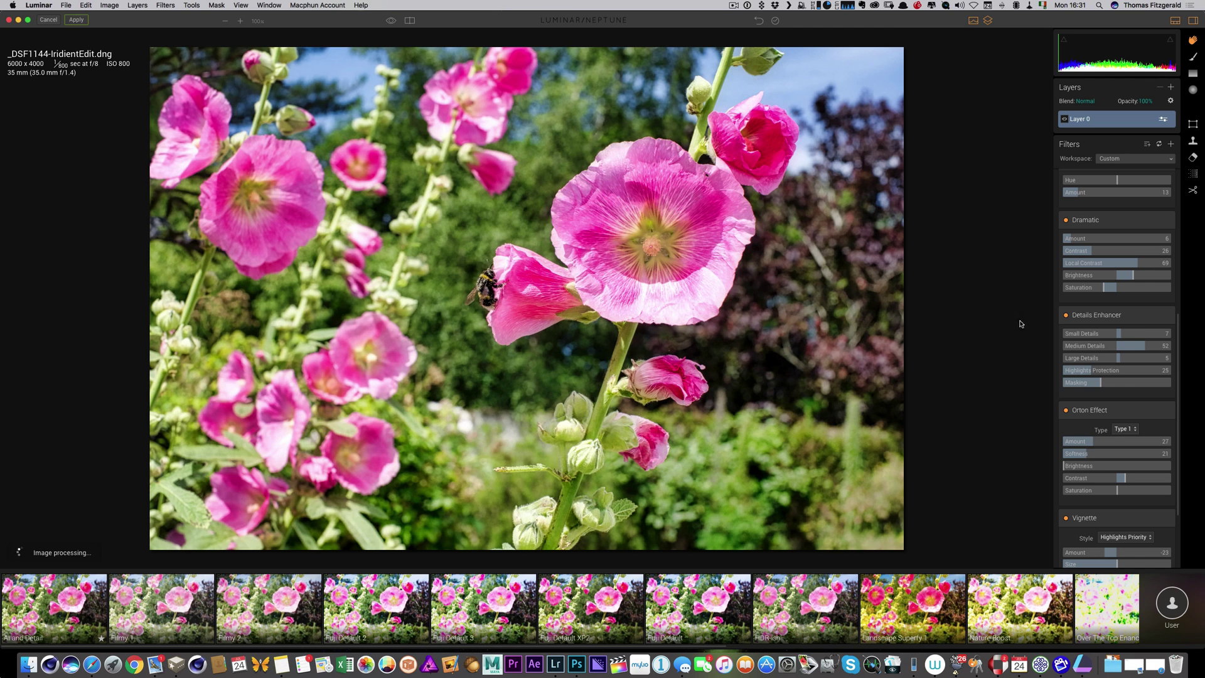
# Step: Inspect the bee and surrounding petals up close, fit the photo back in view, and apply the Luminar edits
pyautogui.click(497, 278)
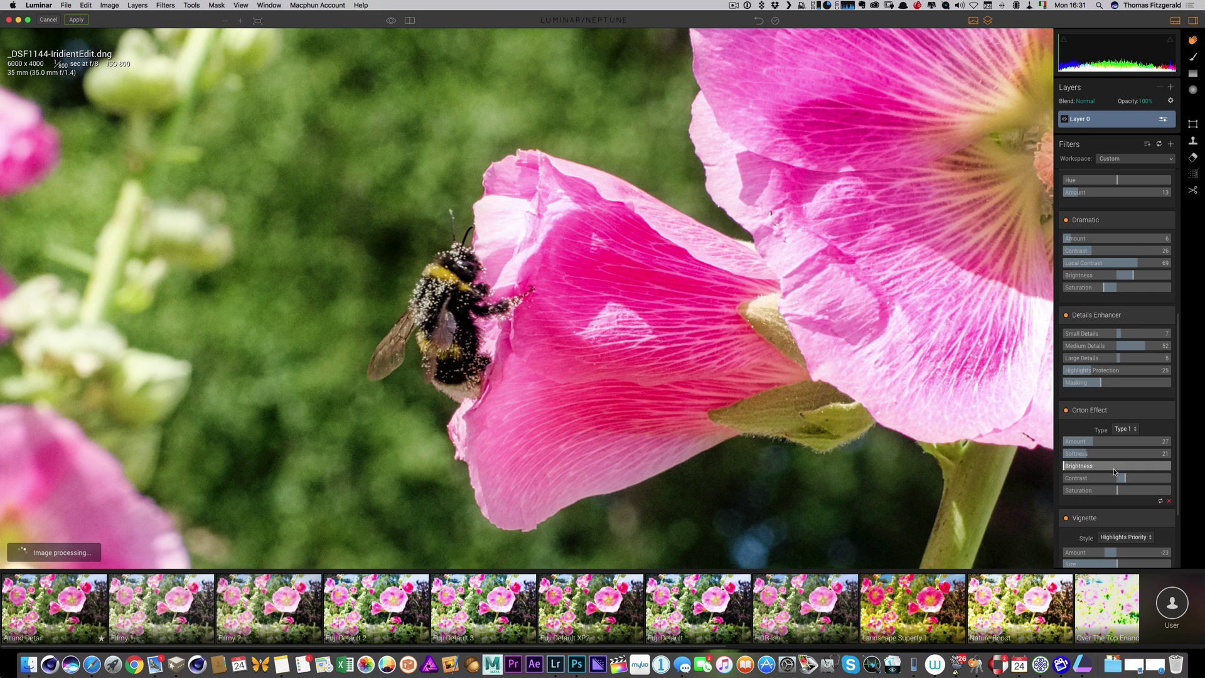
pyautogui.moveTo(919, 402); pyautogui.dragTo(684, 186)
pyautogui.scroll(-2, 693, 194)
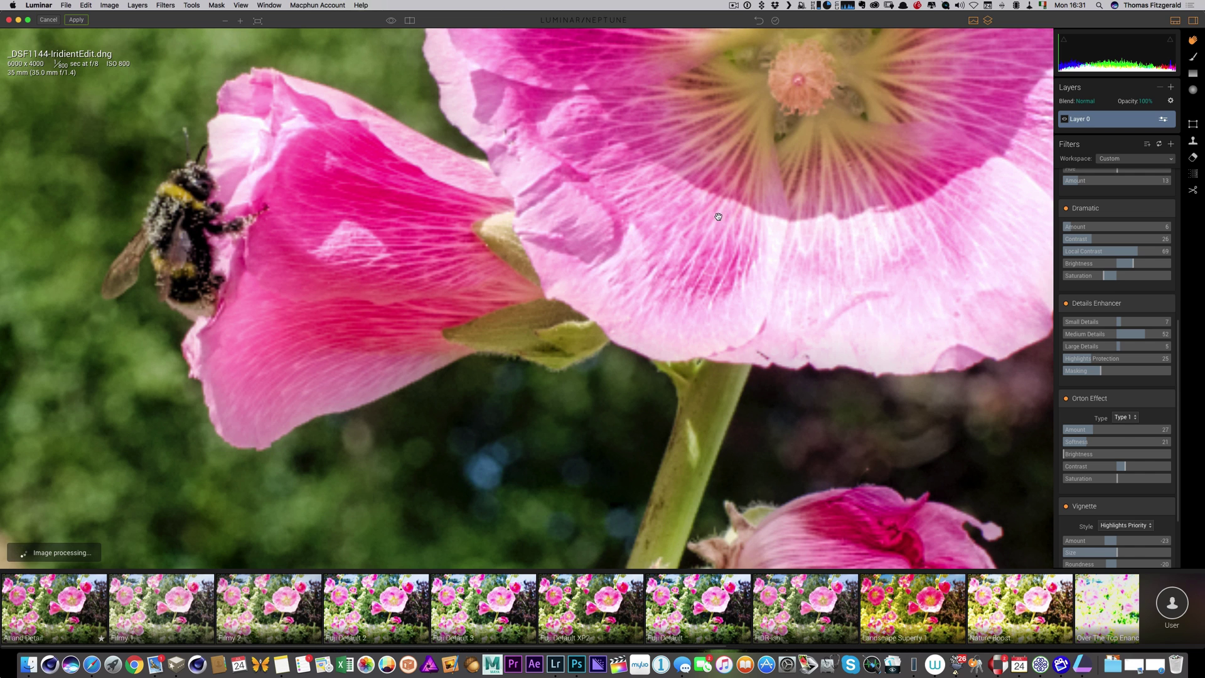
pyautogui.press('super+0')
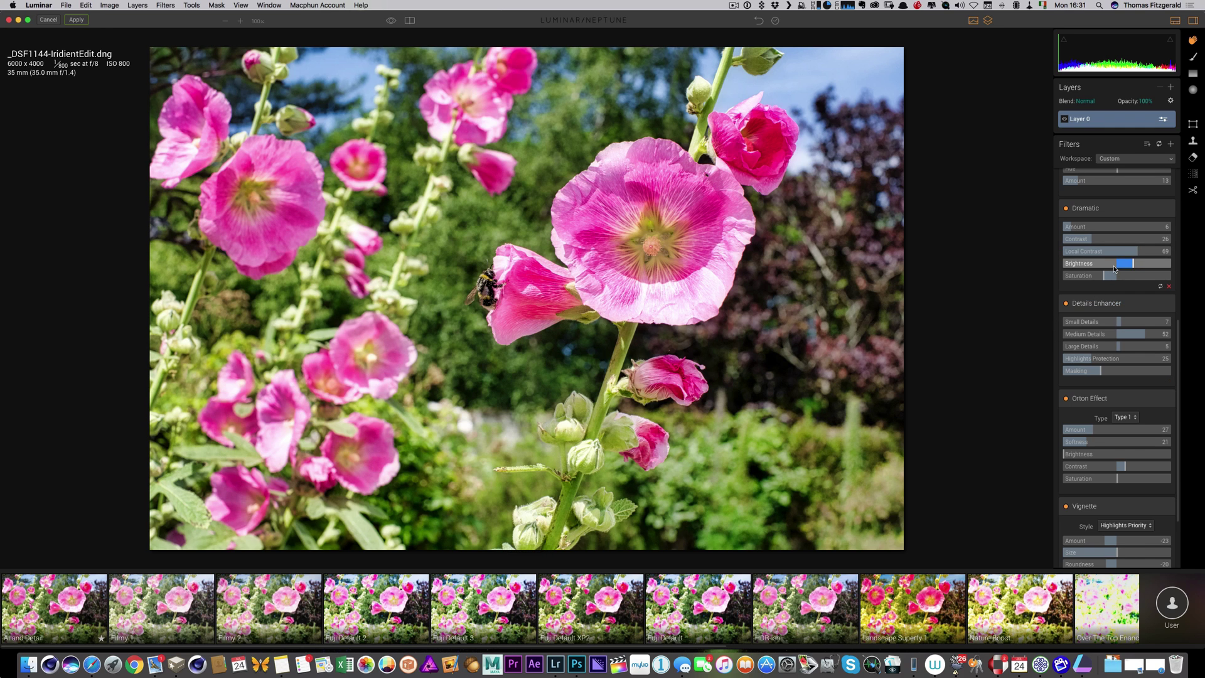
pyautogui.scroll(-5, 1114, 268)
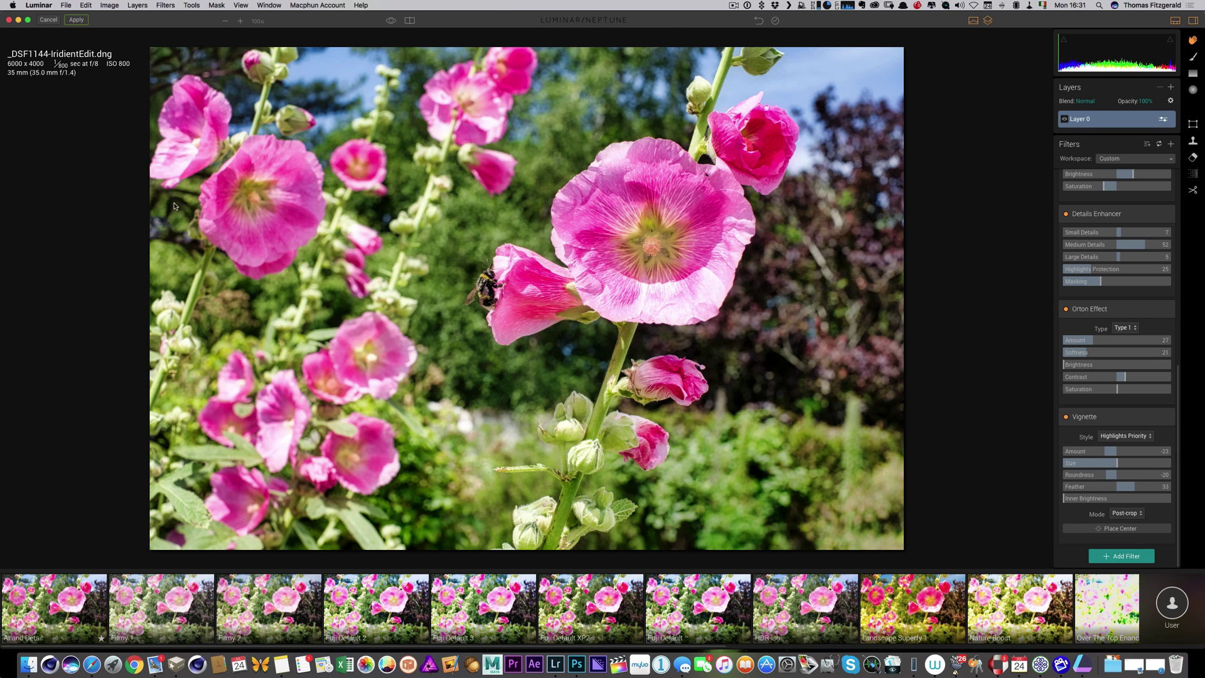
pyautogui.click(79, 22)
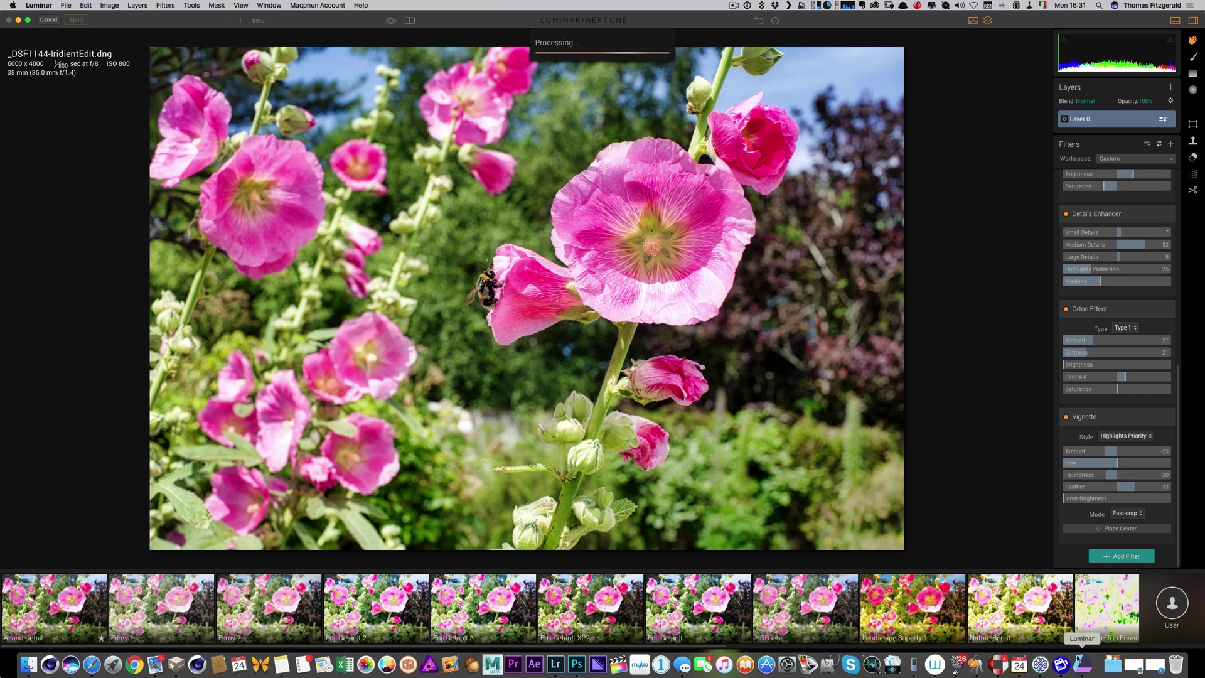
# Step: Switch to Iridient X-Transformer and set Lens Corrections to Apply Corrections to Image
pyautogui.click(1039, 663)
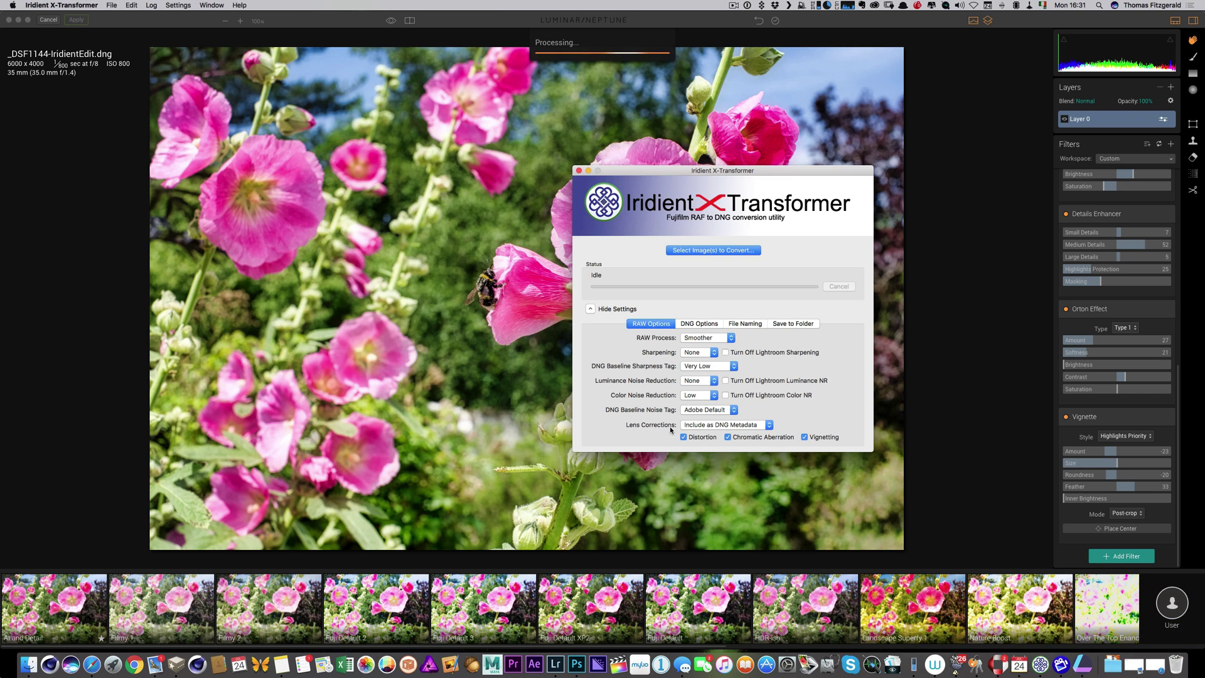
pyautogui.click(722, 425)
pyautogui.click(709, 434)
pyautogui.click(487, 429)
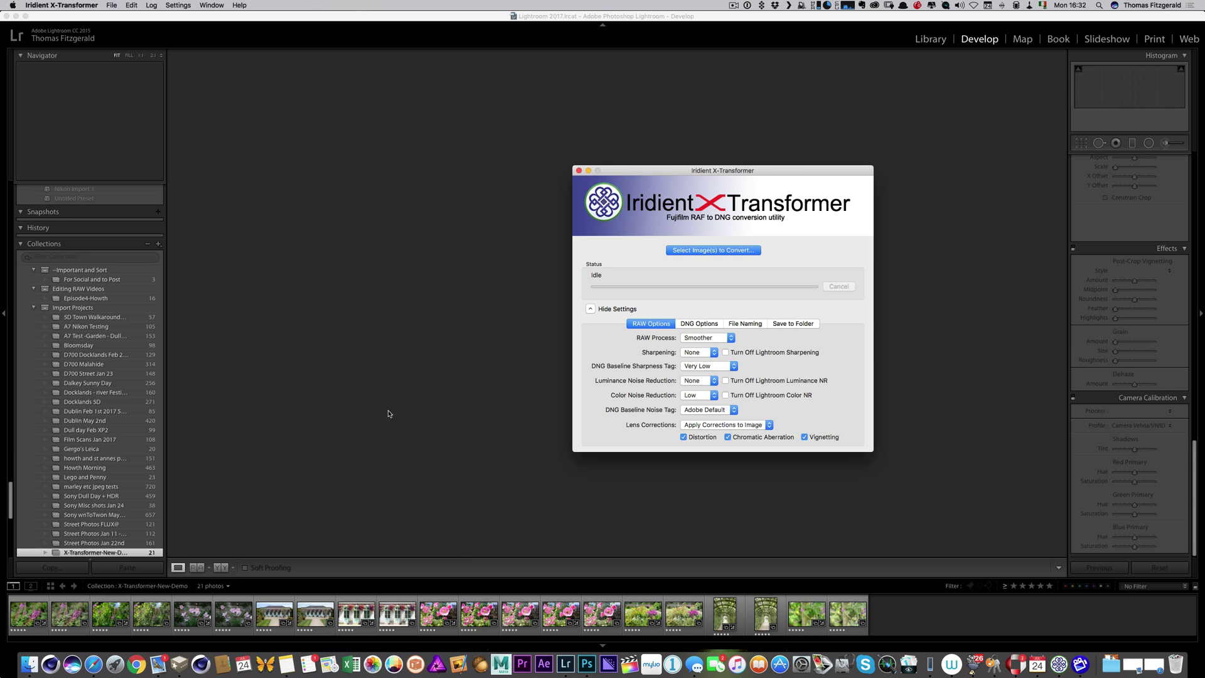
# Step: Return to Lightroom, open _DSF1144-IridientEdit.tiff and examine the edited flowers and bee in full view and up close
pyautogui.click(388, 413)
pyautogui.click(475, 620)
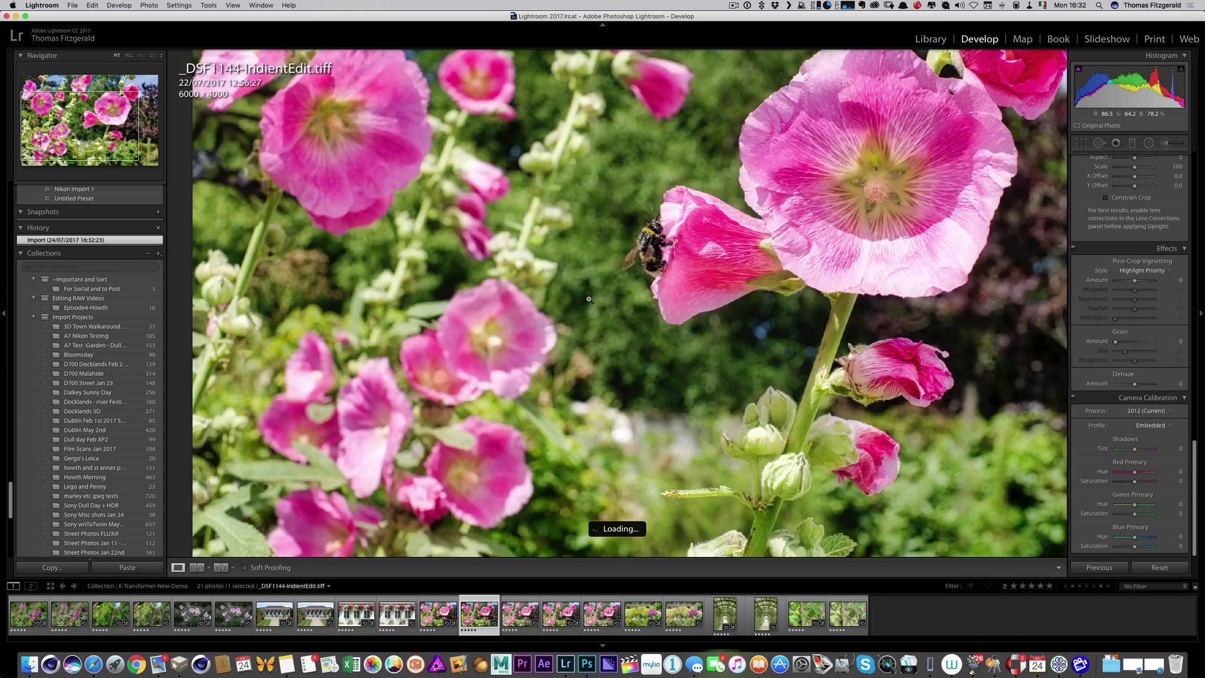
pyautogui.click(588, 299)
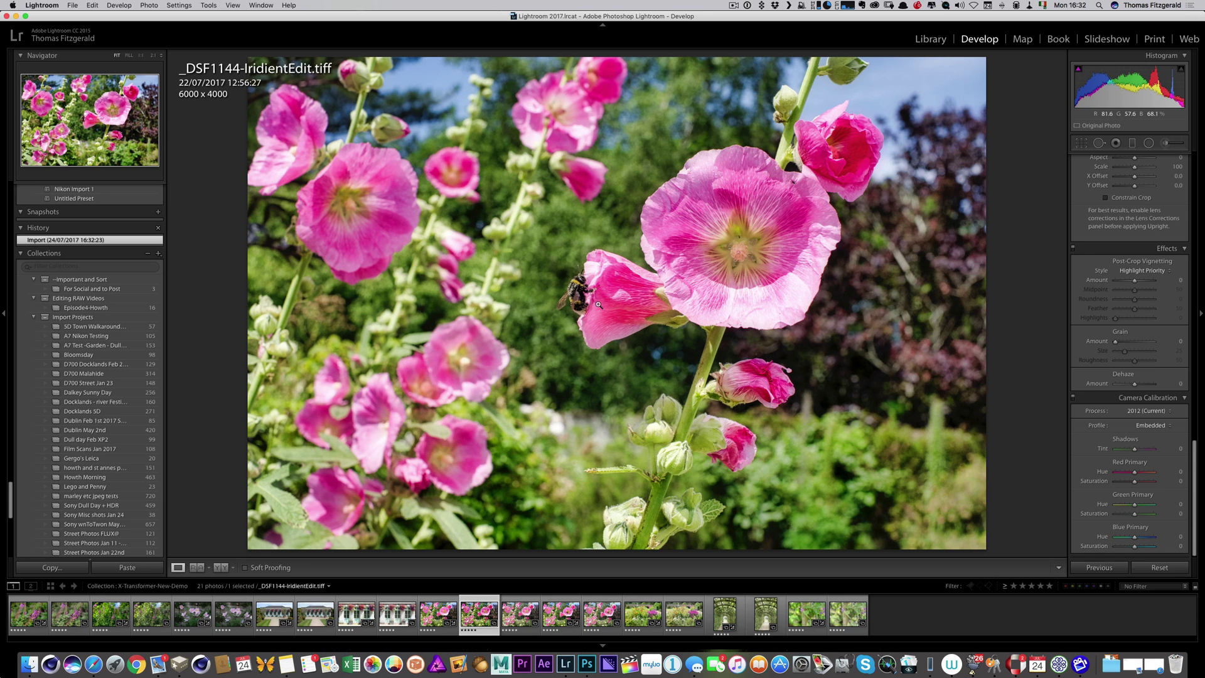
pyautogui.click(598, 304)
pyautogui.press('super+equal')
pyautogui.click(531, 303)
# Step: Adjust _DSF1144-IridientEdit.dng with Exposure -0.54, Clarity +17, Vibrance +24 and Shadows +45
pyautogui.click(438, 614)
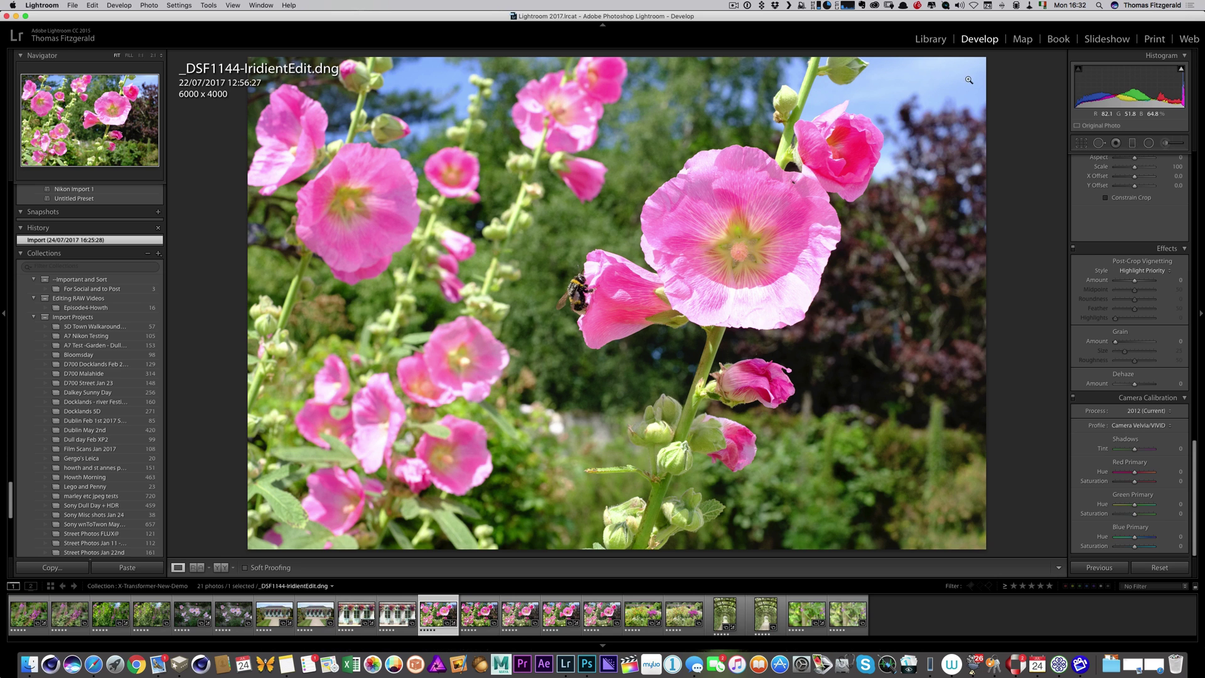
pyautogui.scroll(20, 1122, 188)
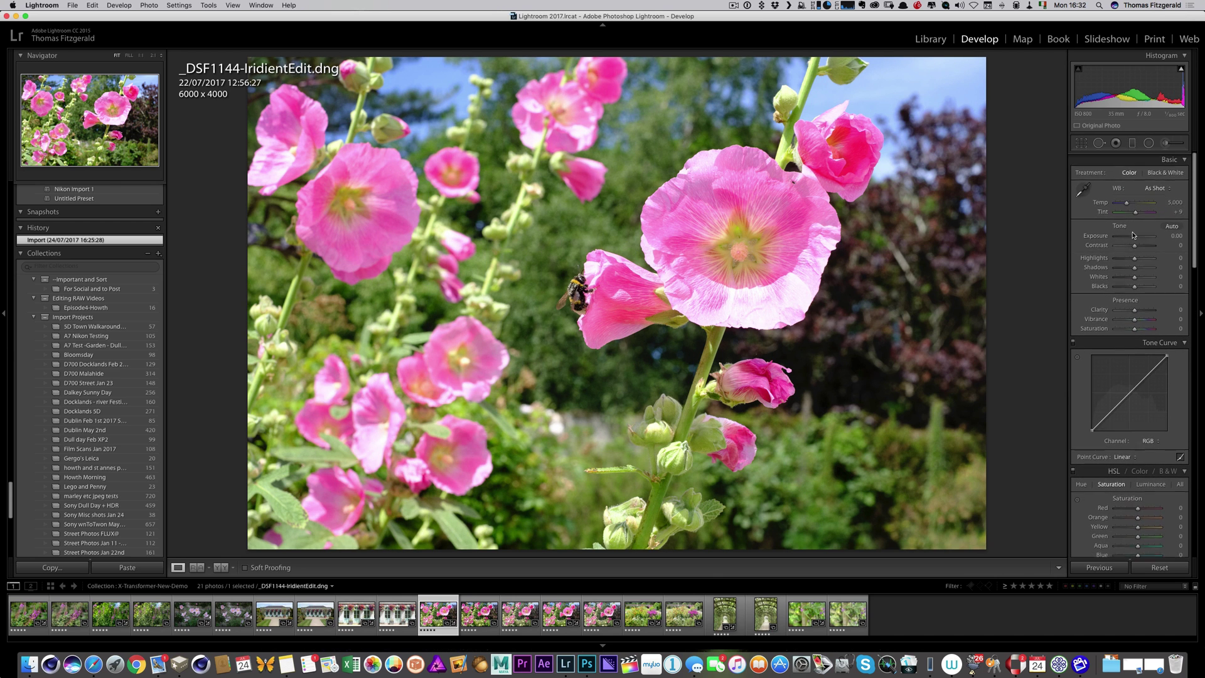
pyautogui.moveTo(1133, 234); pyautogui.dragTo(1132, 234)
pyautogui.moveTo(1137, 310); pyautogui.dragTo(1141, 317)
pyautogui.moveTo(1141, 265); pyautogui.dragTo(1142, 267)
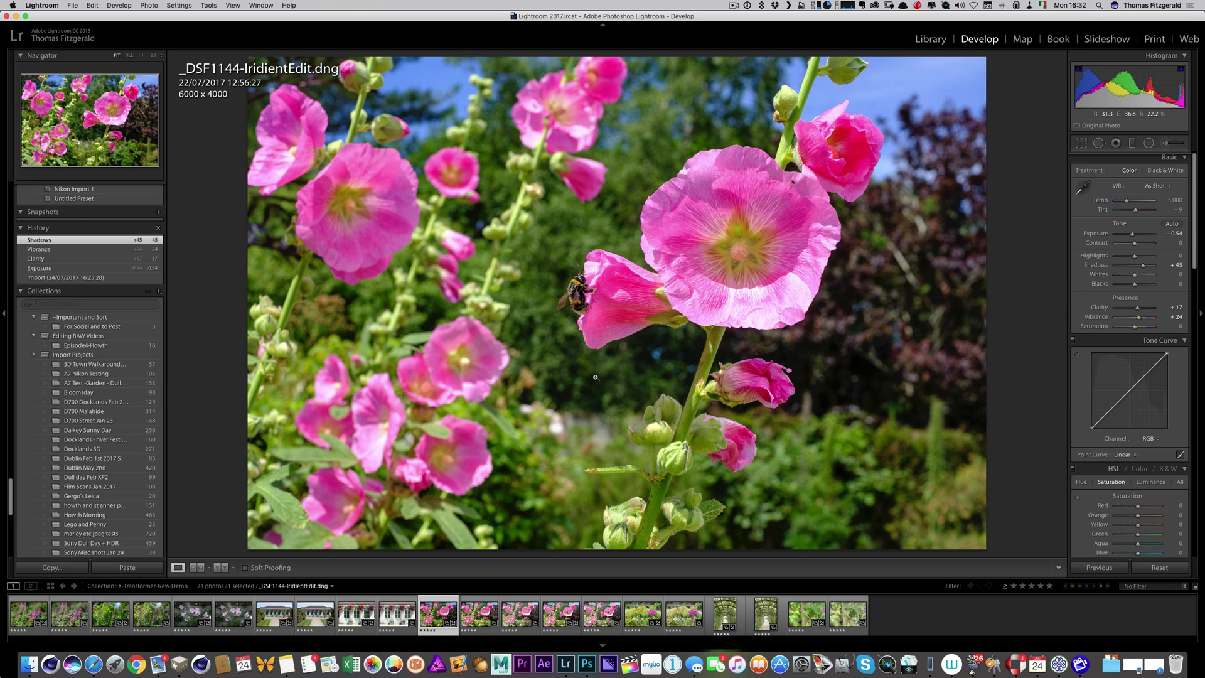